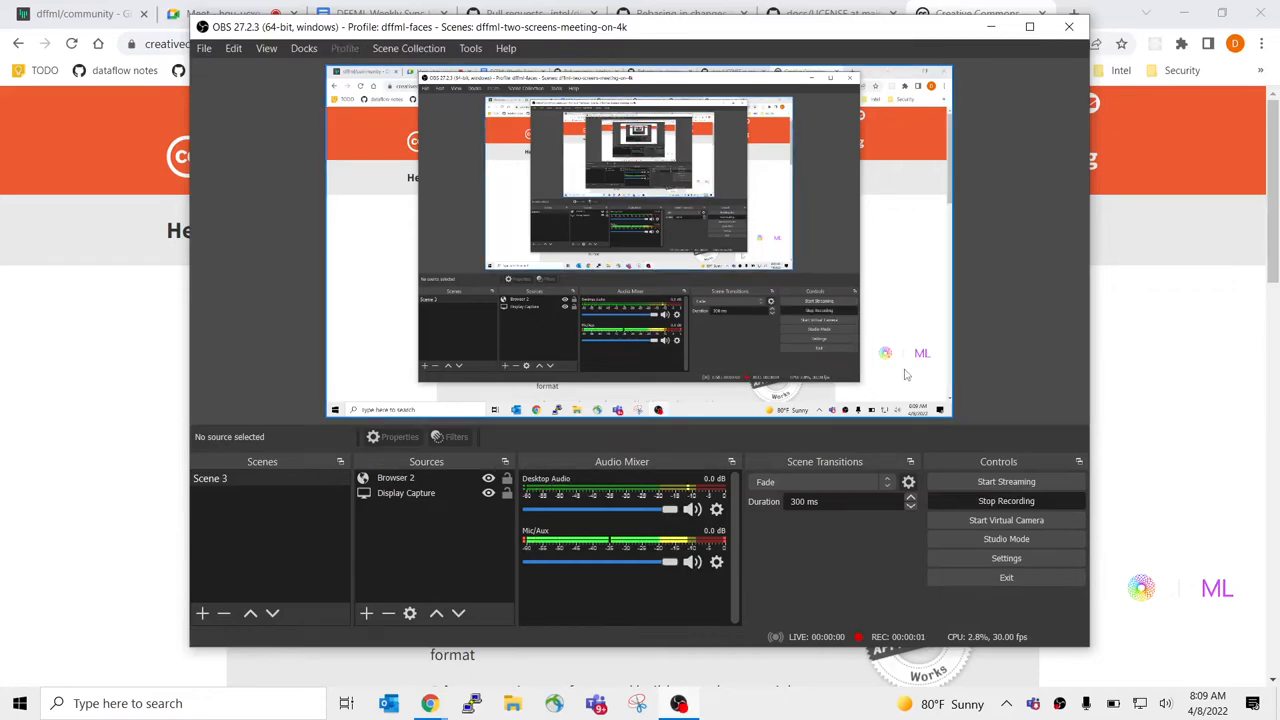
Step: Bring Chrome forward and switch from the CC license page to the DFFML meeting minutes' April 8th agenda
left_click(1187, 337)
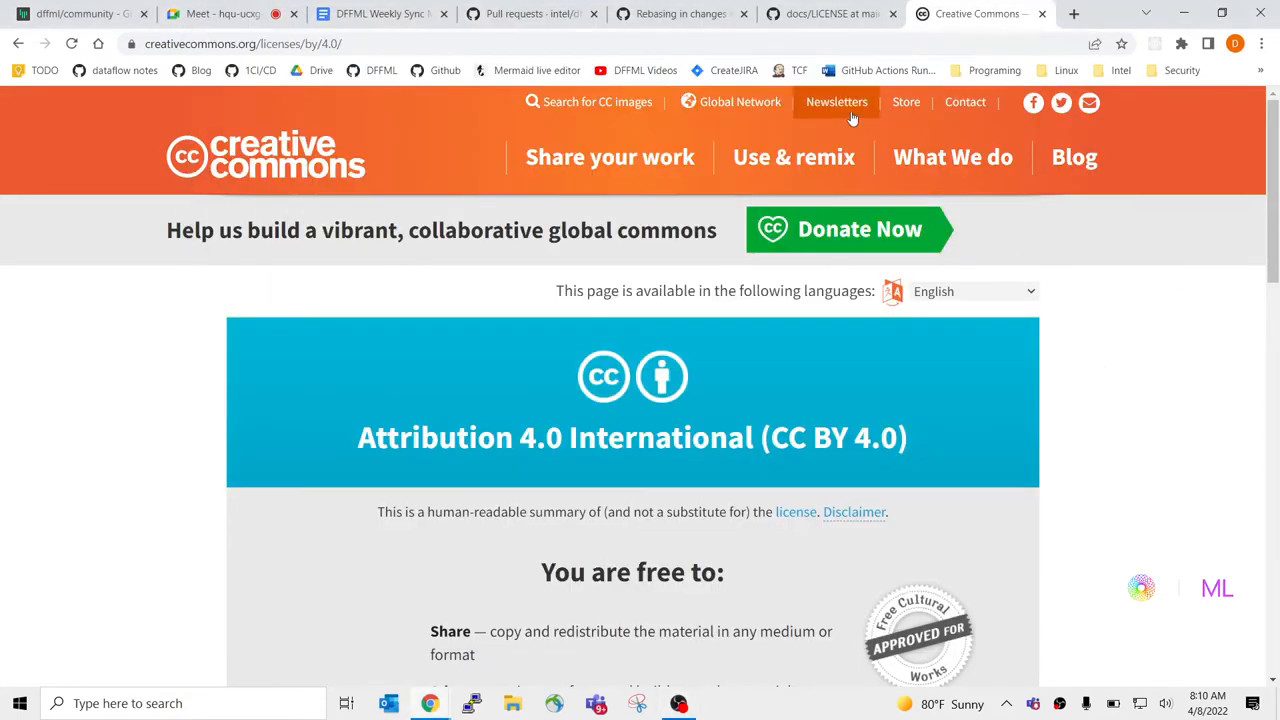
left_click(470, 8)
left_click(430, 8)
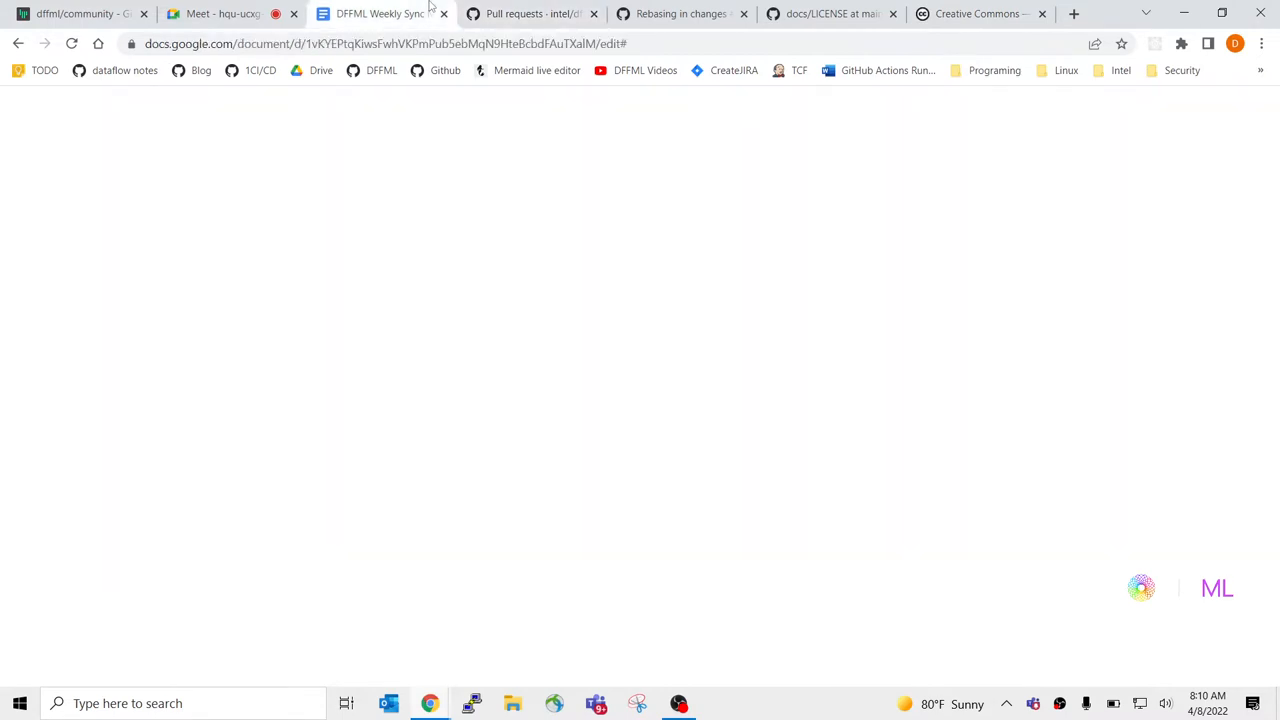
left_click(611, 455)
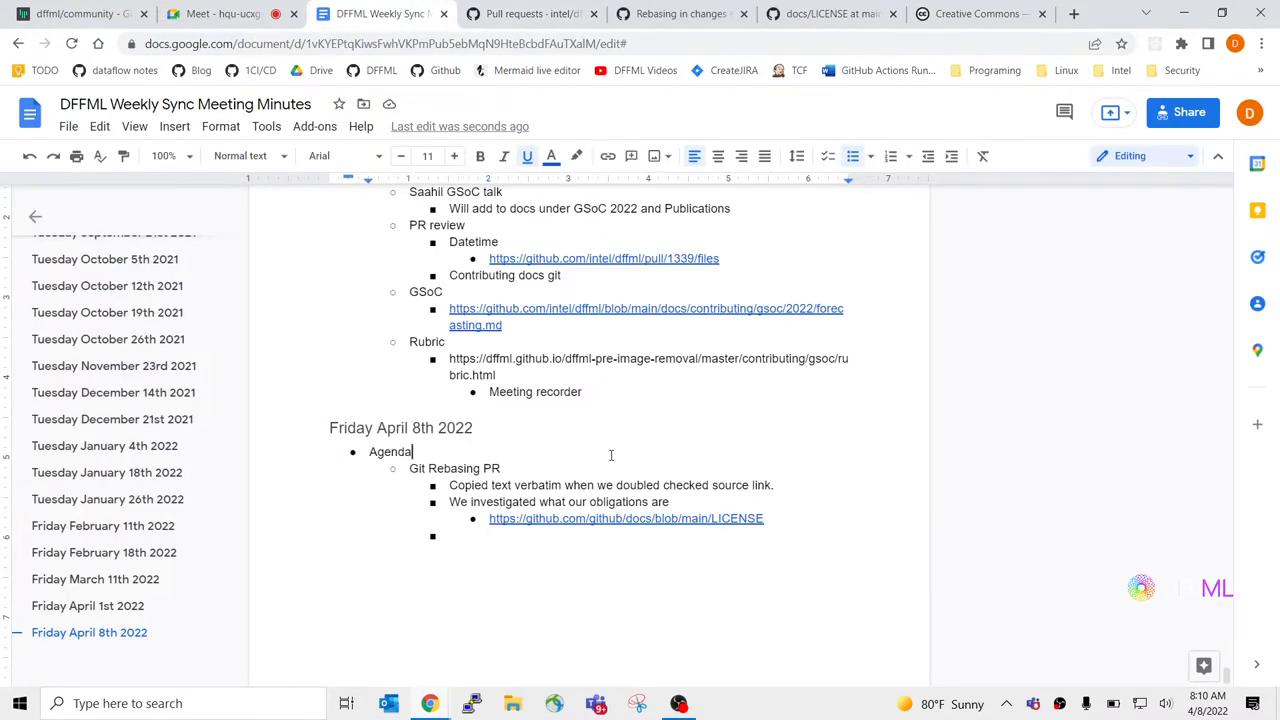
Step: Reach the Rebasing in changes PR's git.rst diff, glancing at the CC BY 4.0 summary
left_click(484, 14)
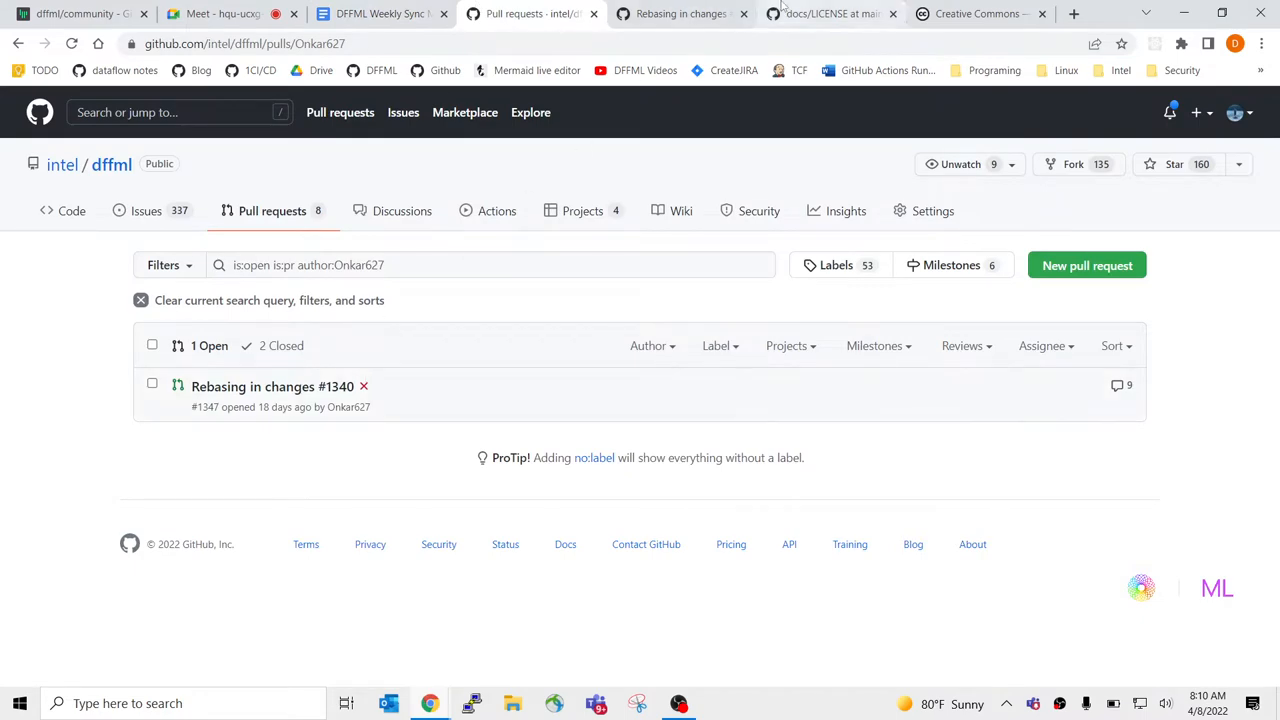
left_click(830, 14)
left_click(680, 14)
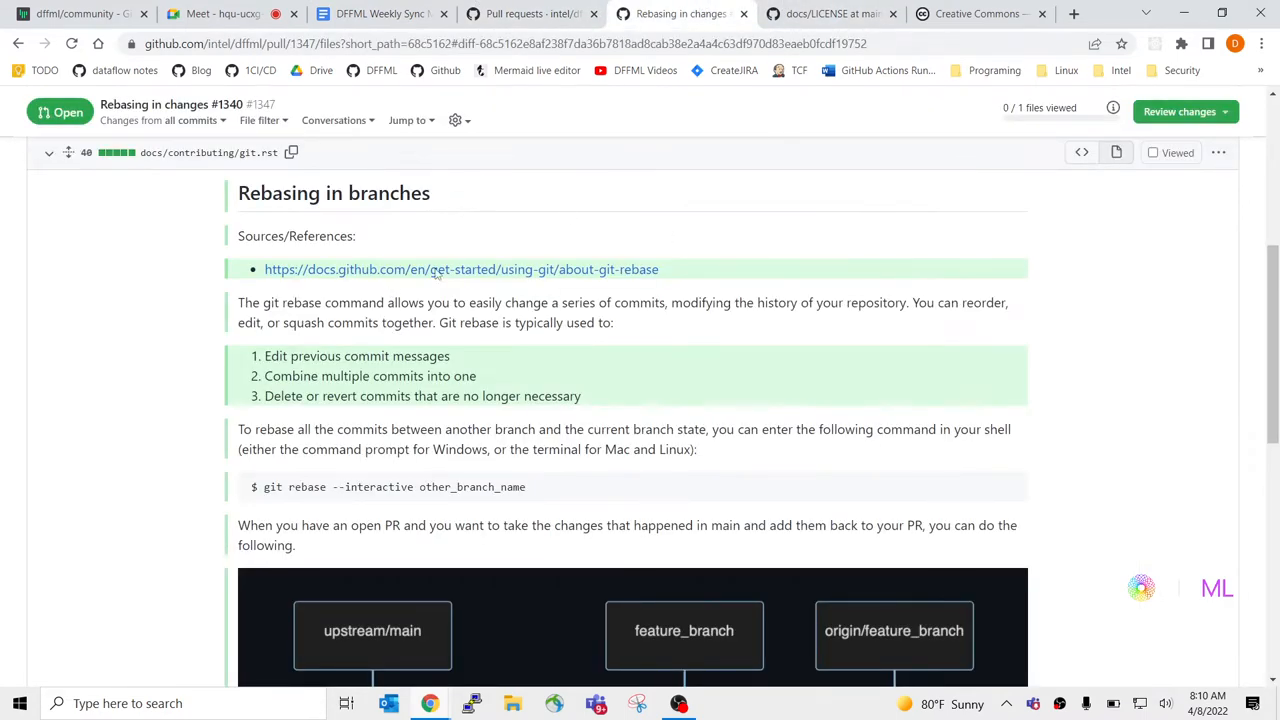
scroll(405, 308, "down", 1)
scroll(608, 354, "down", 1)
scroll(608, 354, "down", 2)
scroll(610, 358, "up", 3)
scroll(610, 358, "down", 3)
scroll(503, 527, "down", 2)
scroll(503, 527, "down", 1)
scroll(500, 523, "up", 3)
scroll(500, 523, "up", 1)
scroll(500, 523, "up", 1)
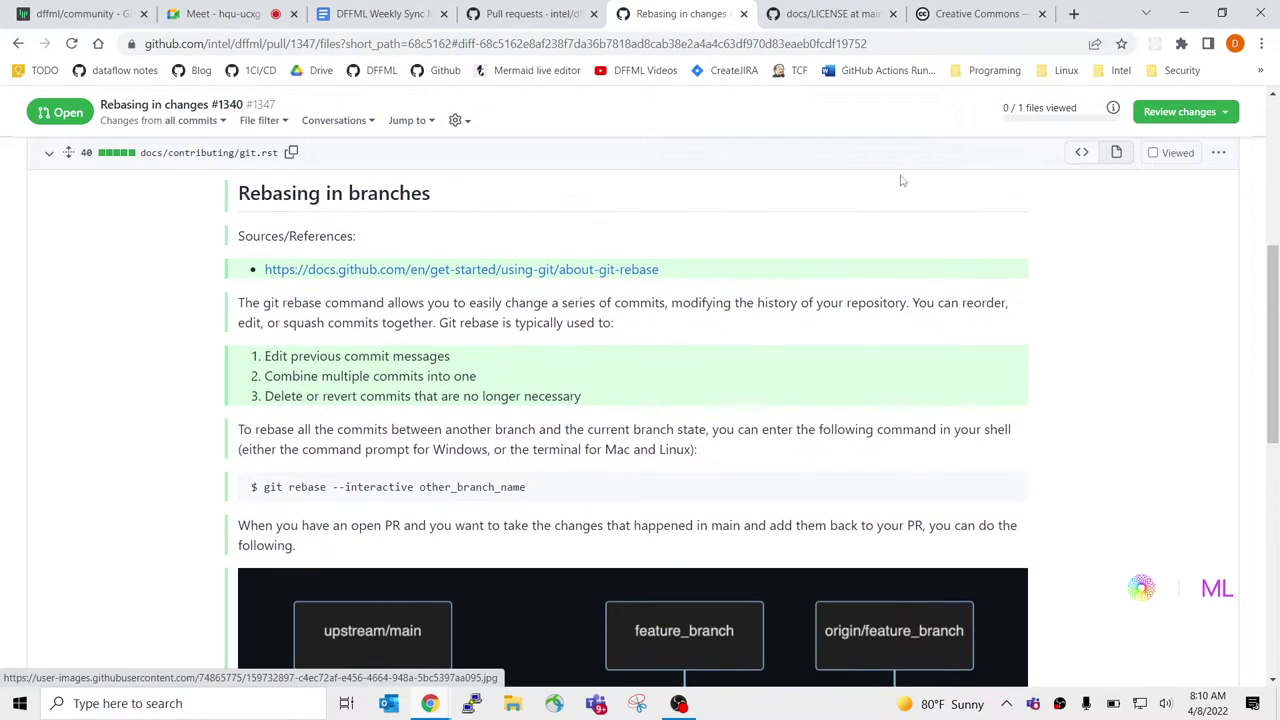
left_click(1020, 13)
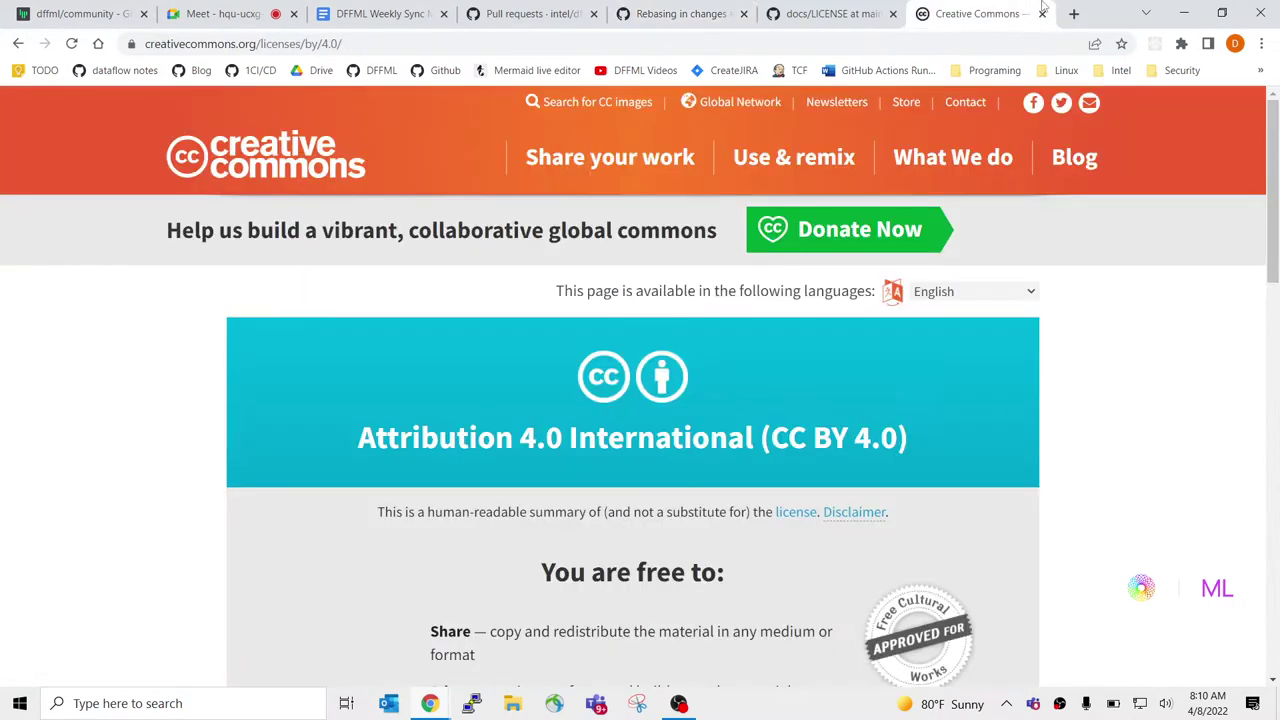
left_click(725, 14)
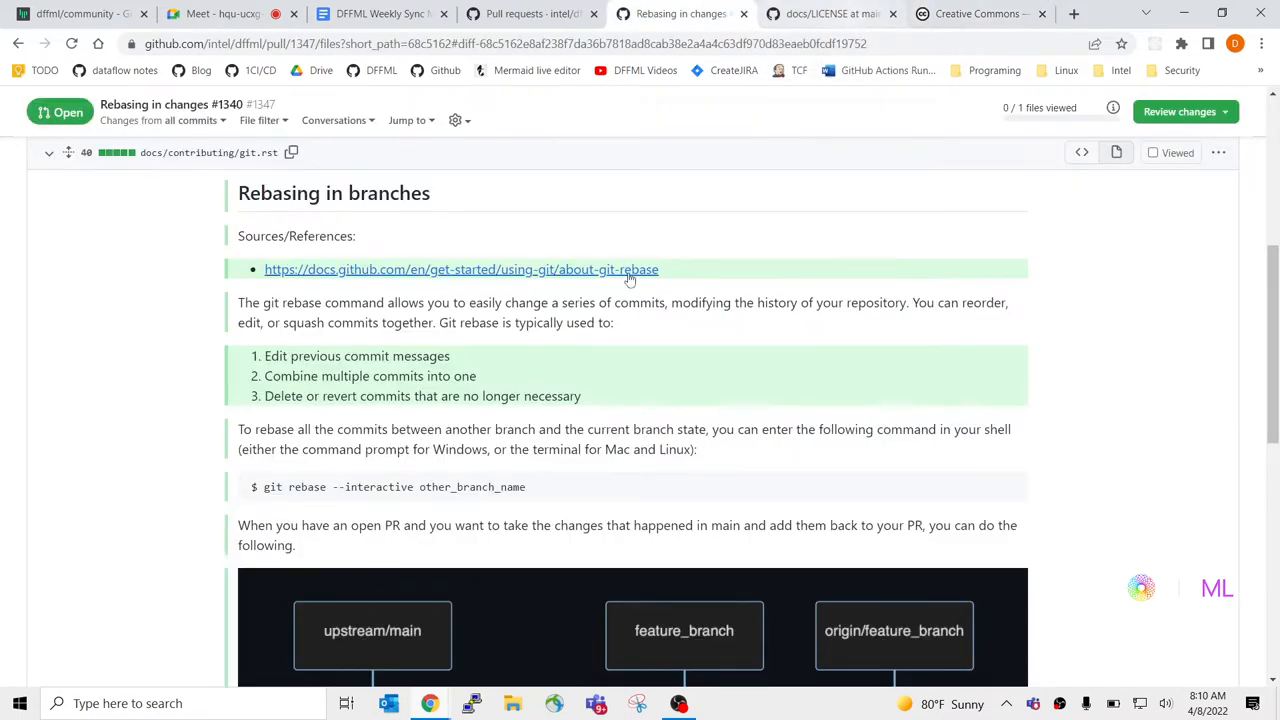
scroll(626, 283, "down", 1)
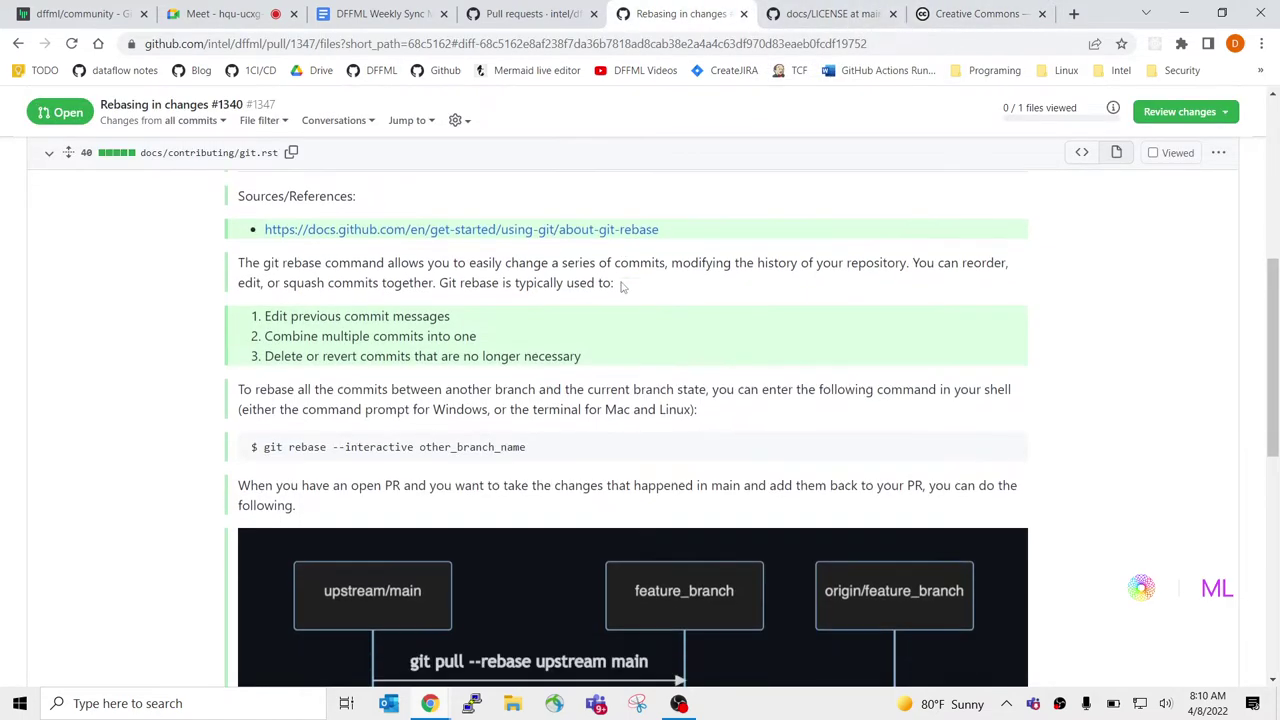
Step: Open the docs.github.com rebase source link from the diff in a new tab
right_click(591, 234)
left_click(655, 246)
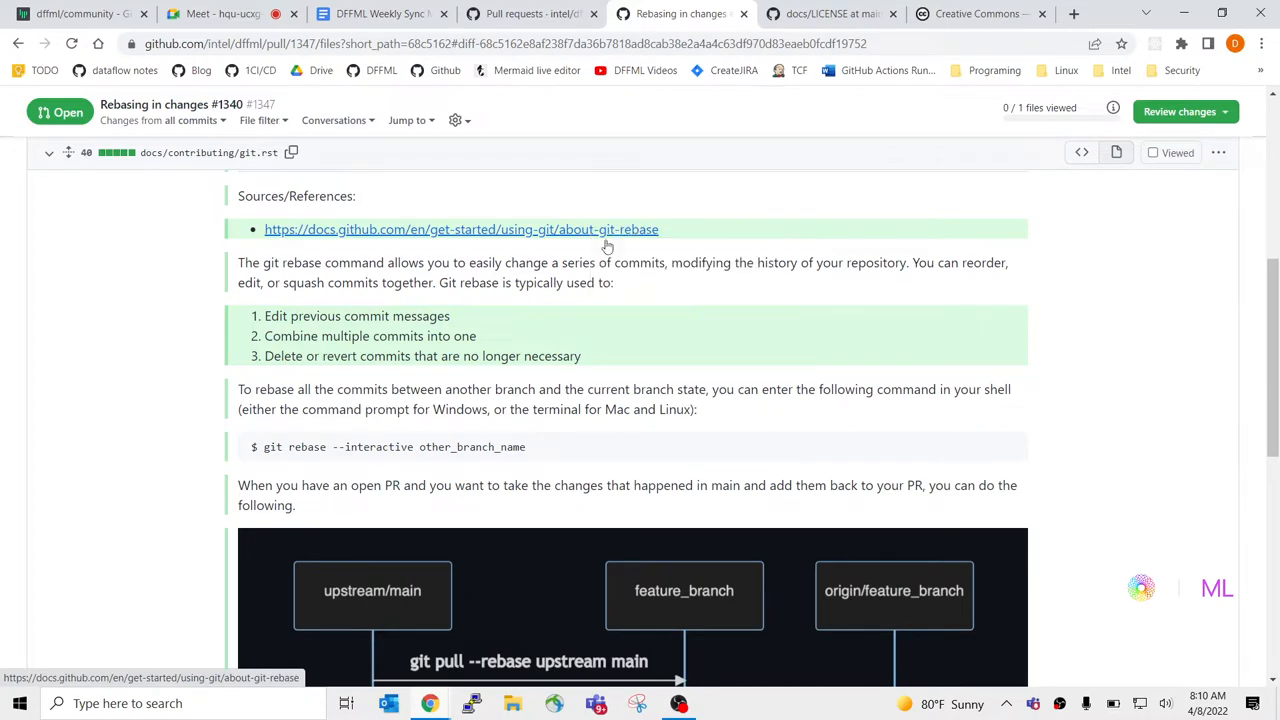
left_click(730, 14)
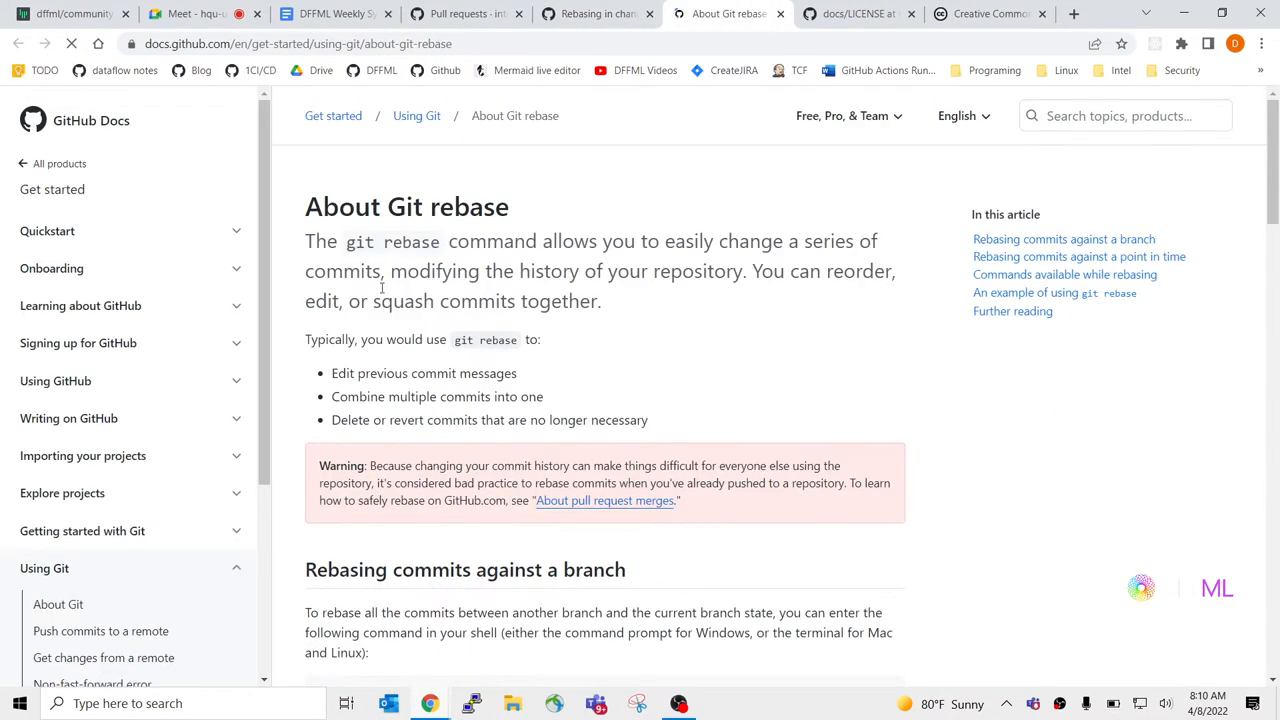
scroll(749, 383, "down", 1)
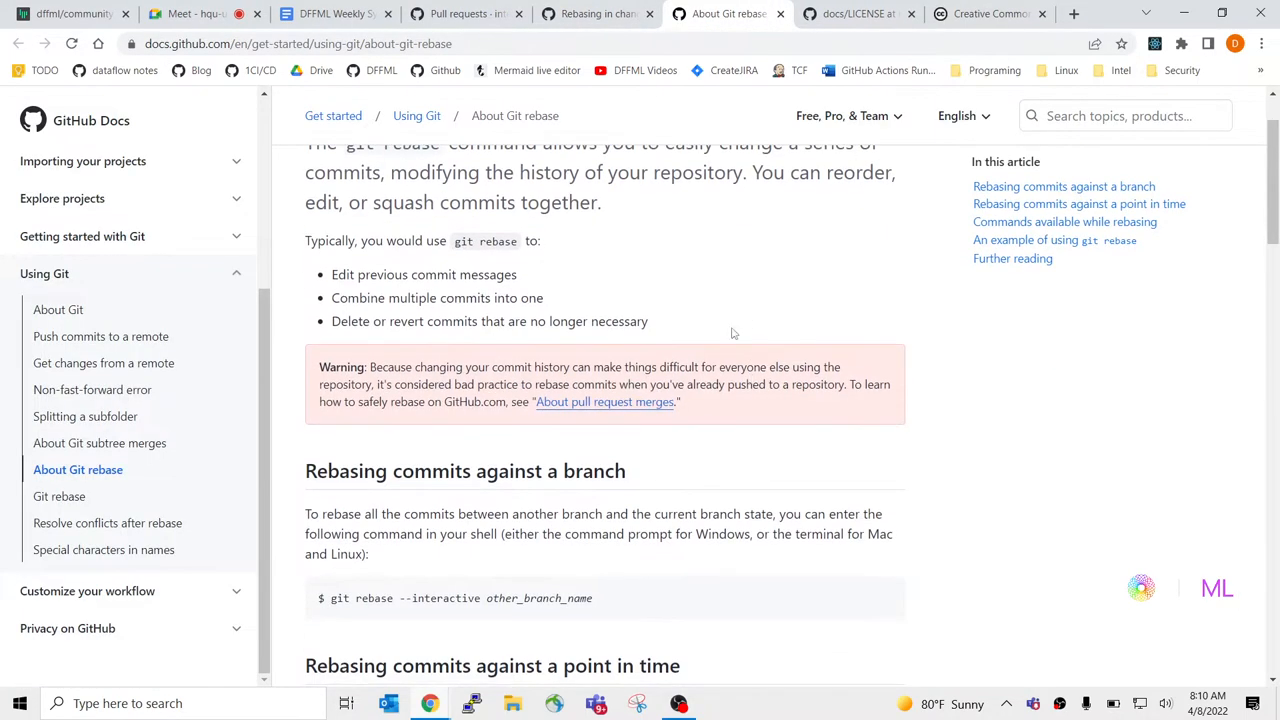
scroll(747, 407, "down", 2)
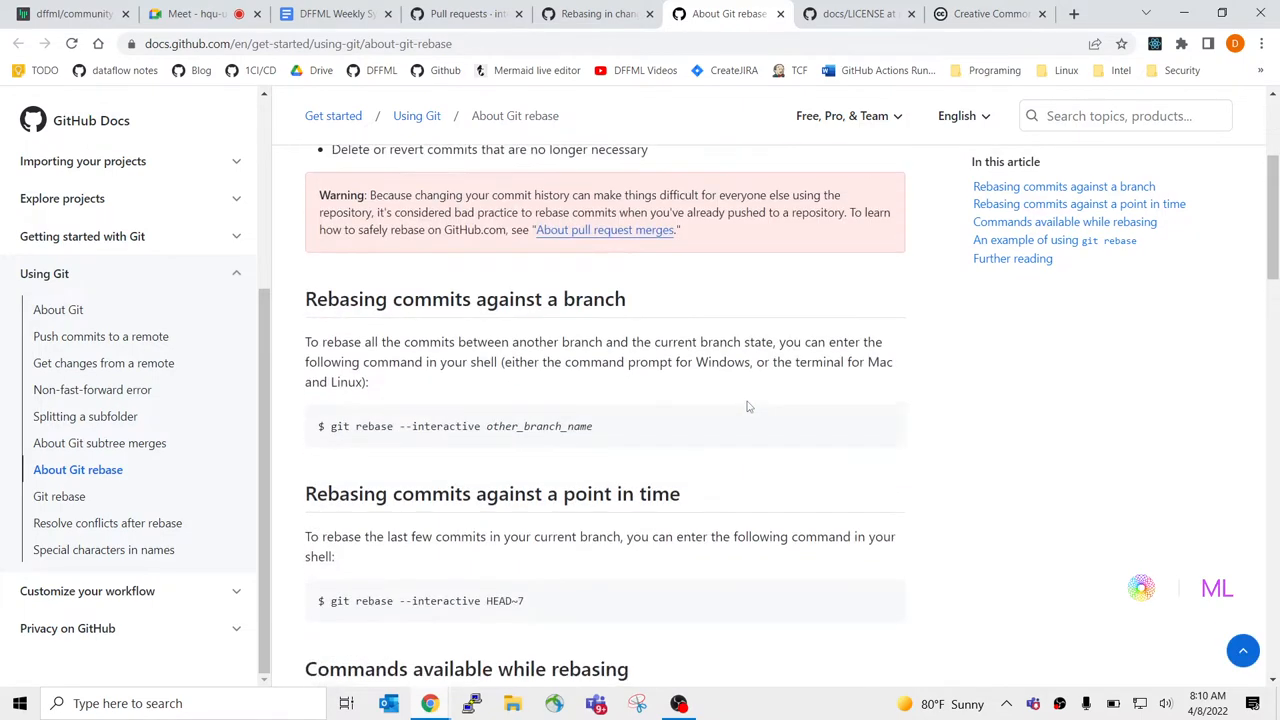
scroll(747, 407, "up", 3)
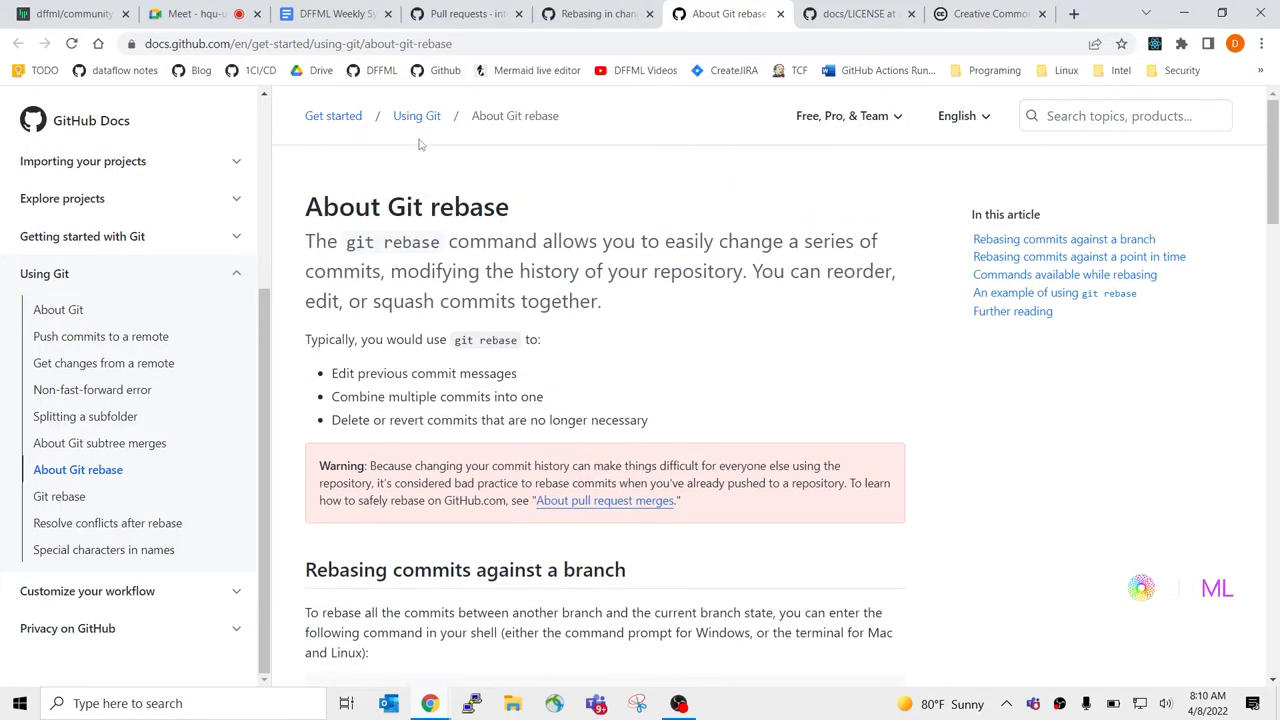
left_click_drag(306, 223, 669, 334)
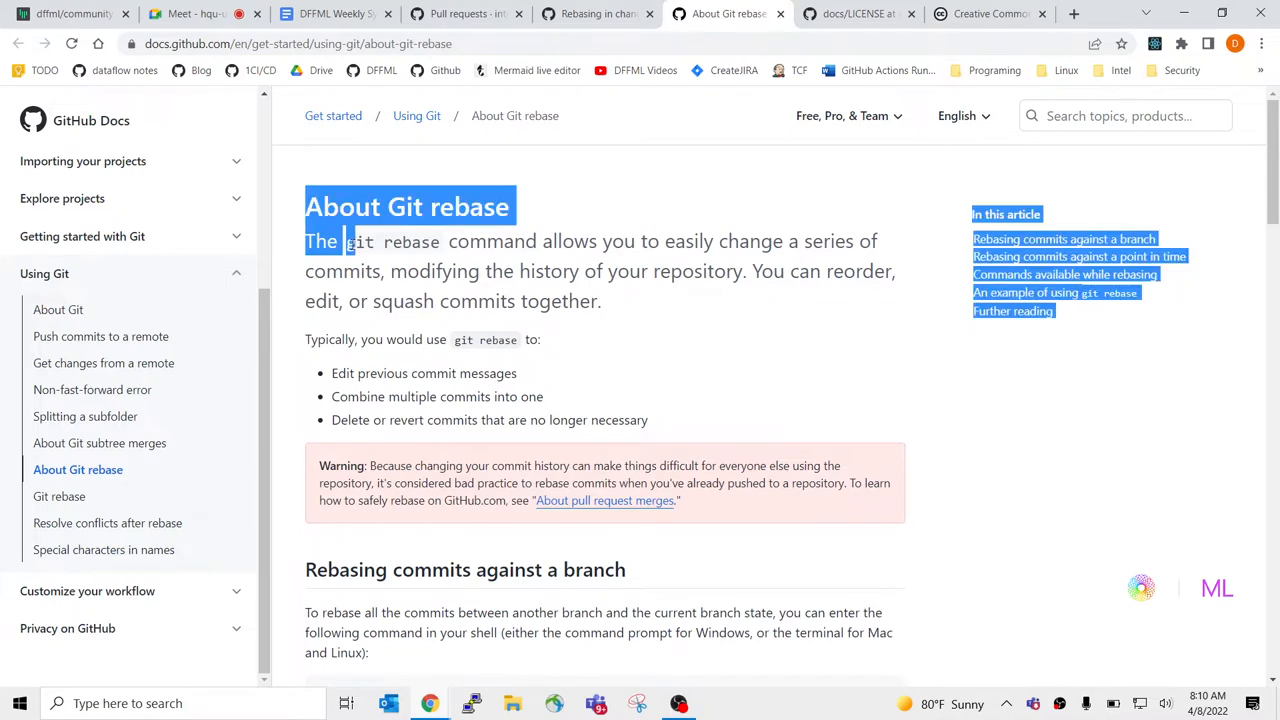
left_click(669, 334)
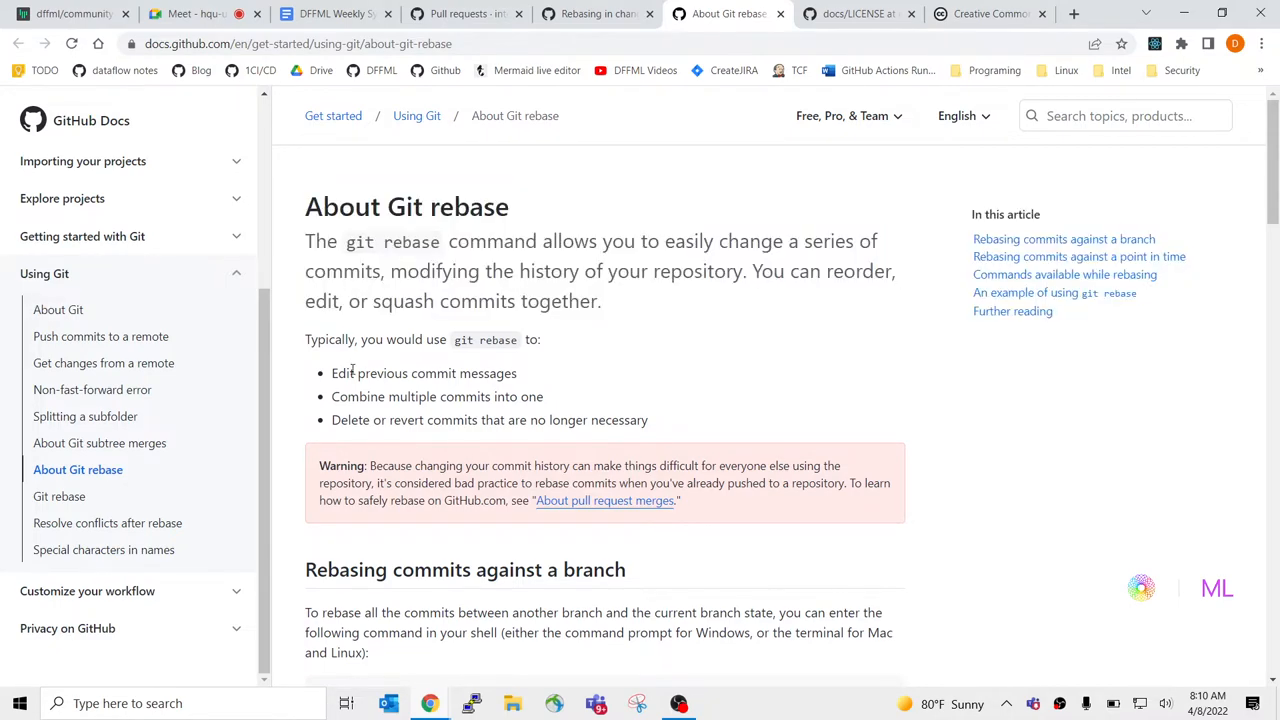
left_click_drag(346, 373, 540, 397)
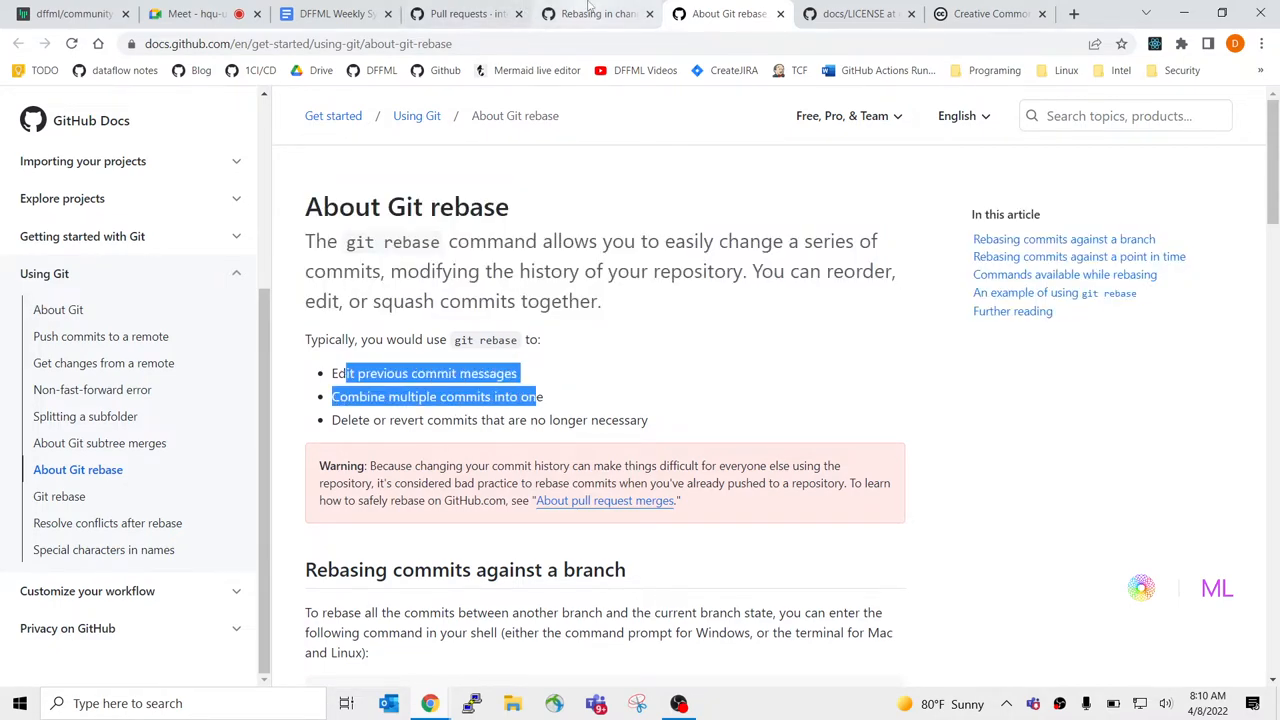
left_click(590, 12)
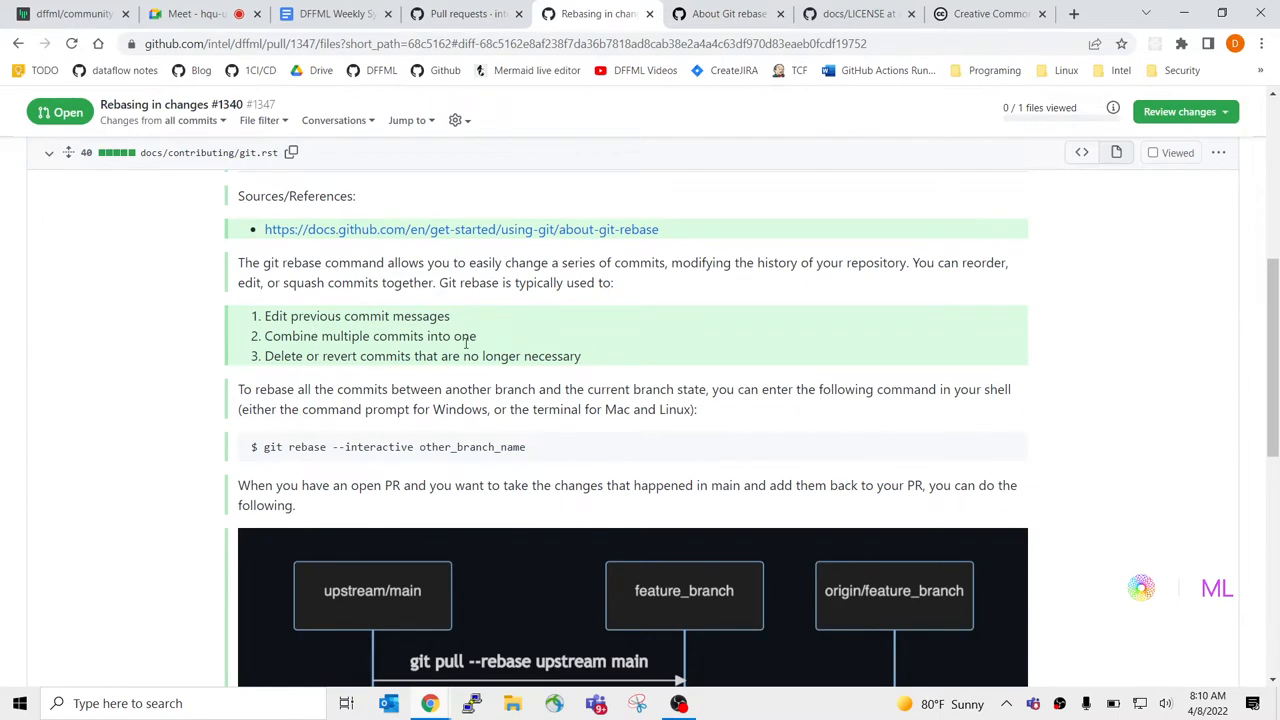
left_click(735, 8)
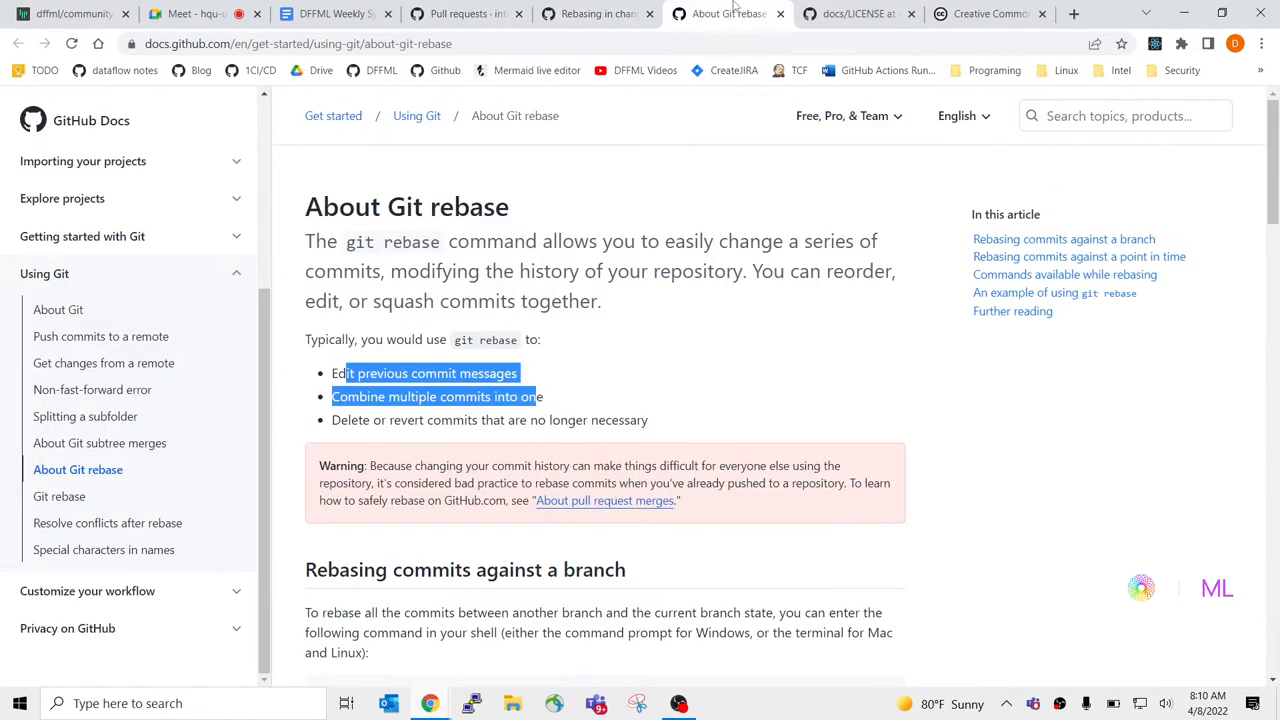
left_click(650, 352)
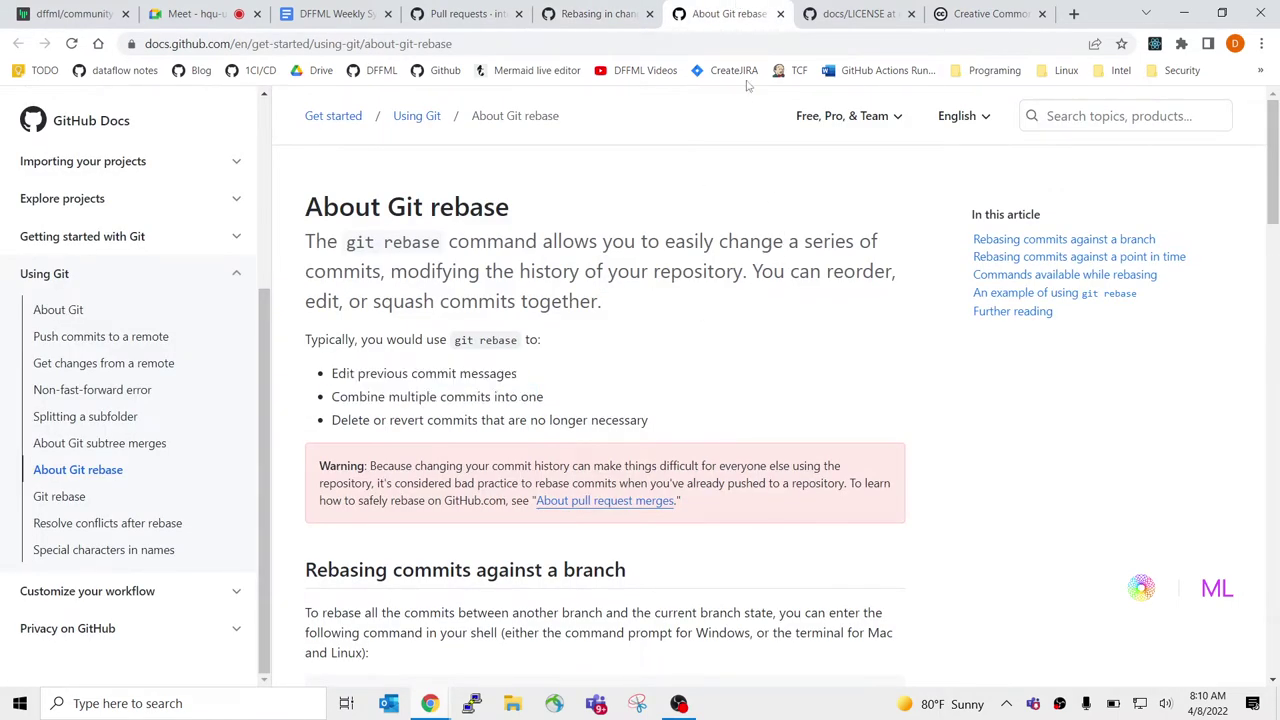
Step: Read the github/docs LICENSE header as Attribution 4.0 International, then switch to the CC BY 4.0 summary
left_click(858, 13)
left_click(416, 590)
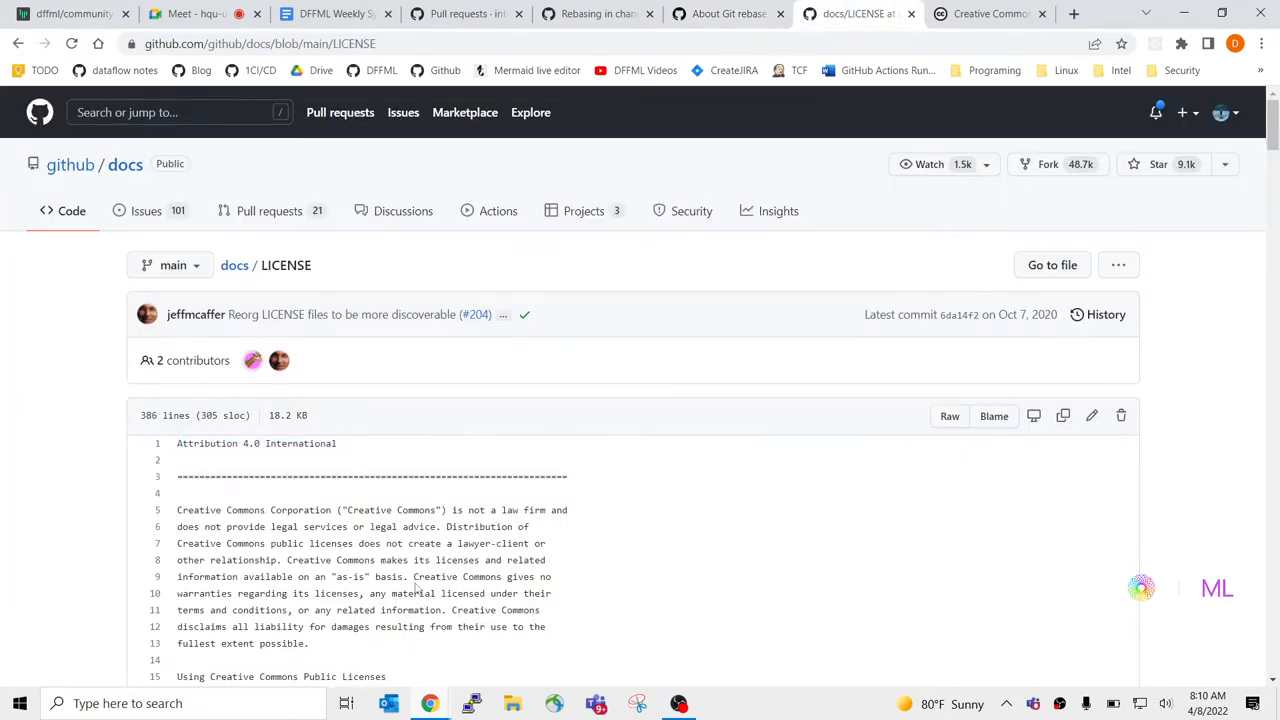
scroll(458, 508, "down", 2)
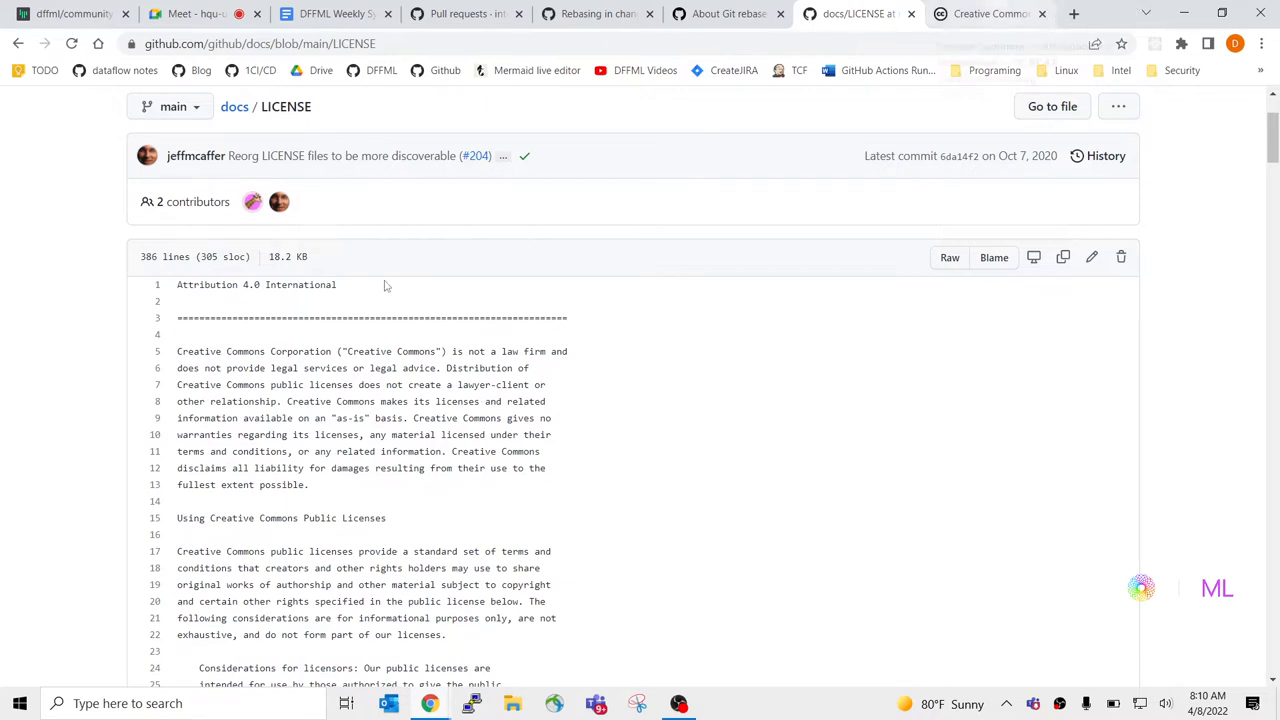
scroll(365, 292, "up", 2)
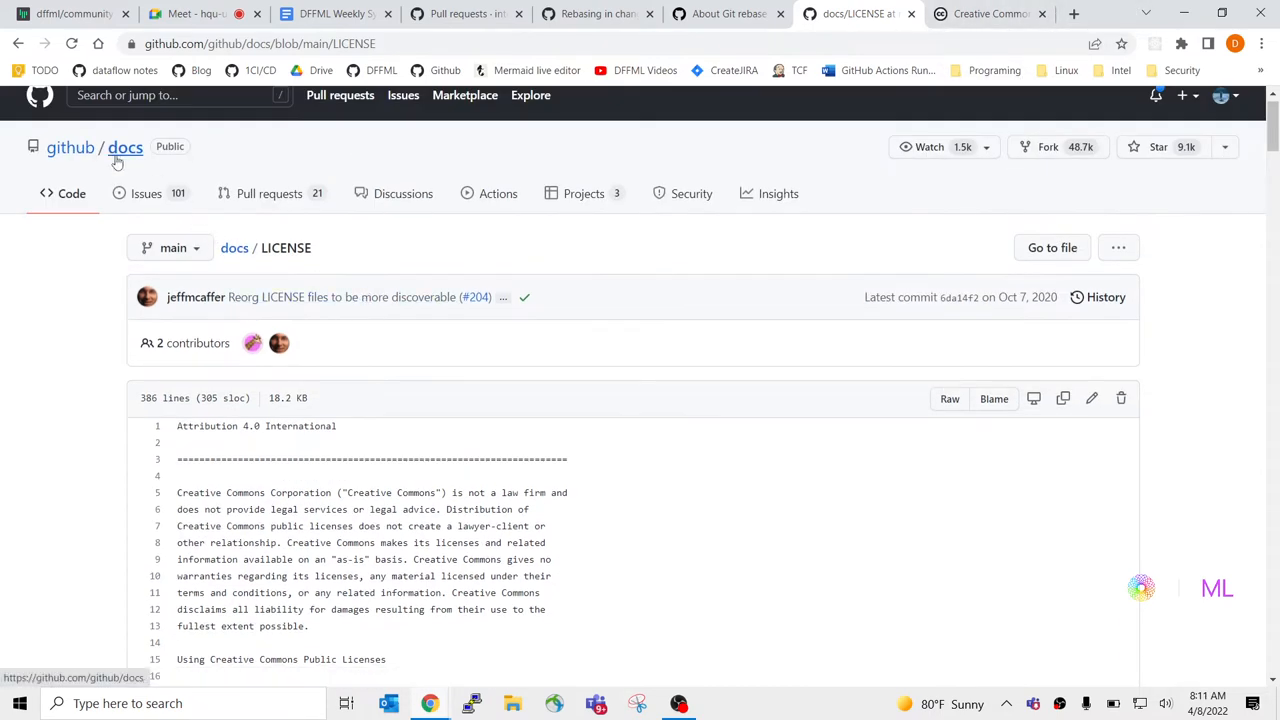
left_click(772, 10)
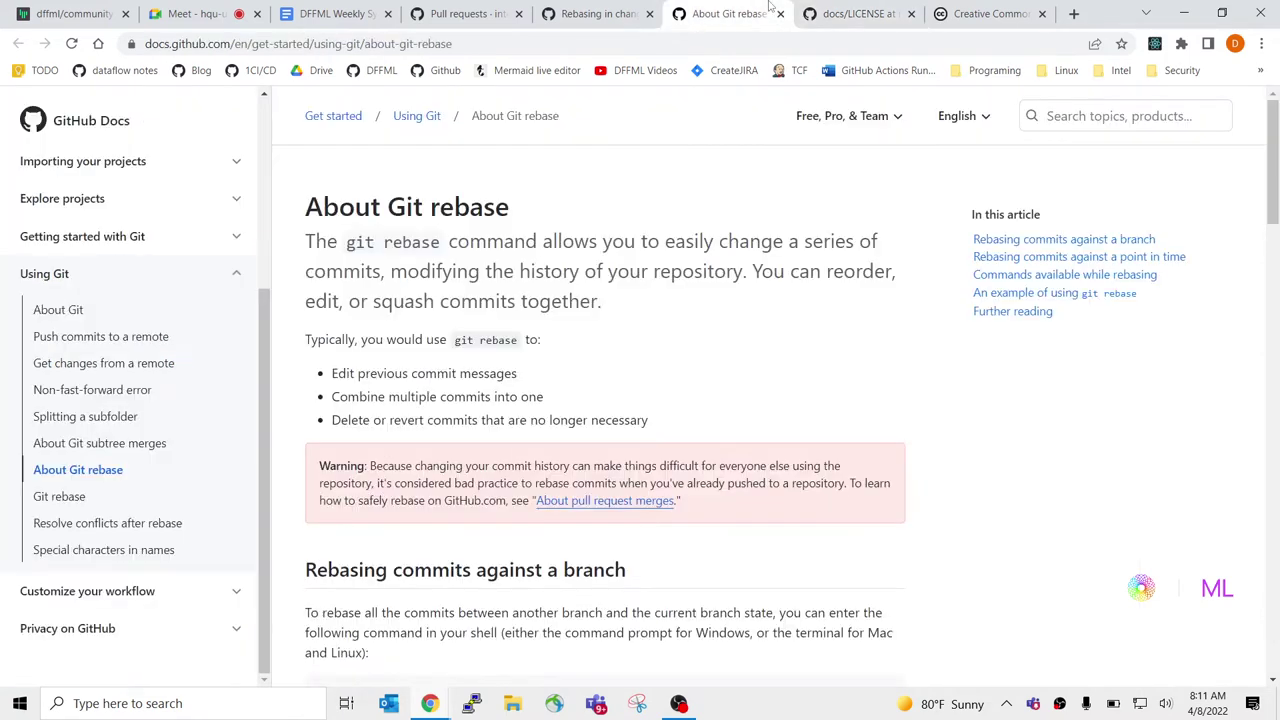
left_click(828, 10)
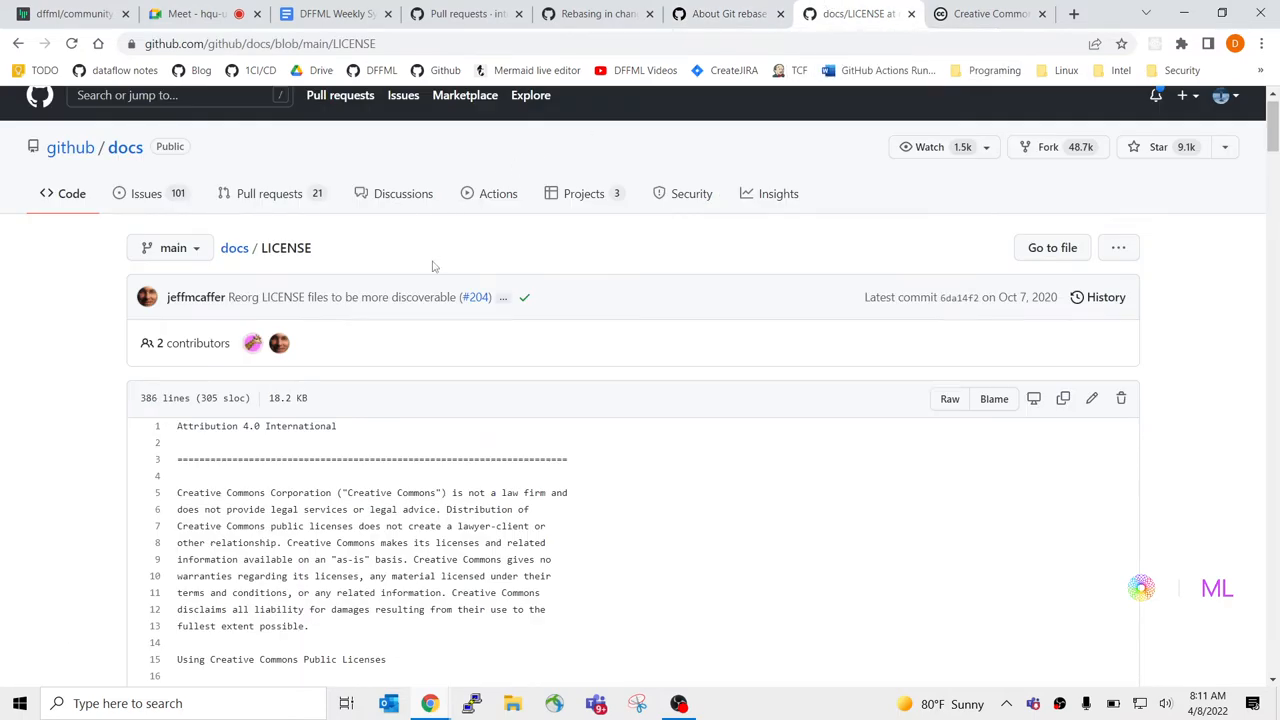
scroll(433, 266, "down", 1)
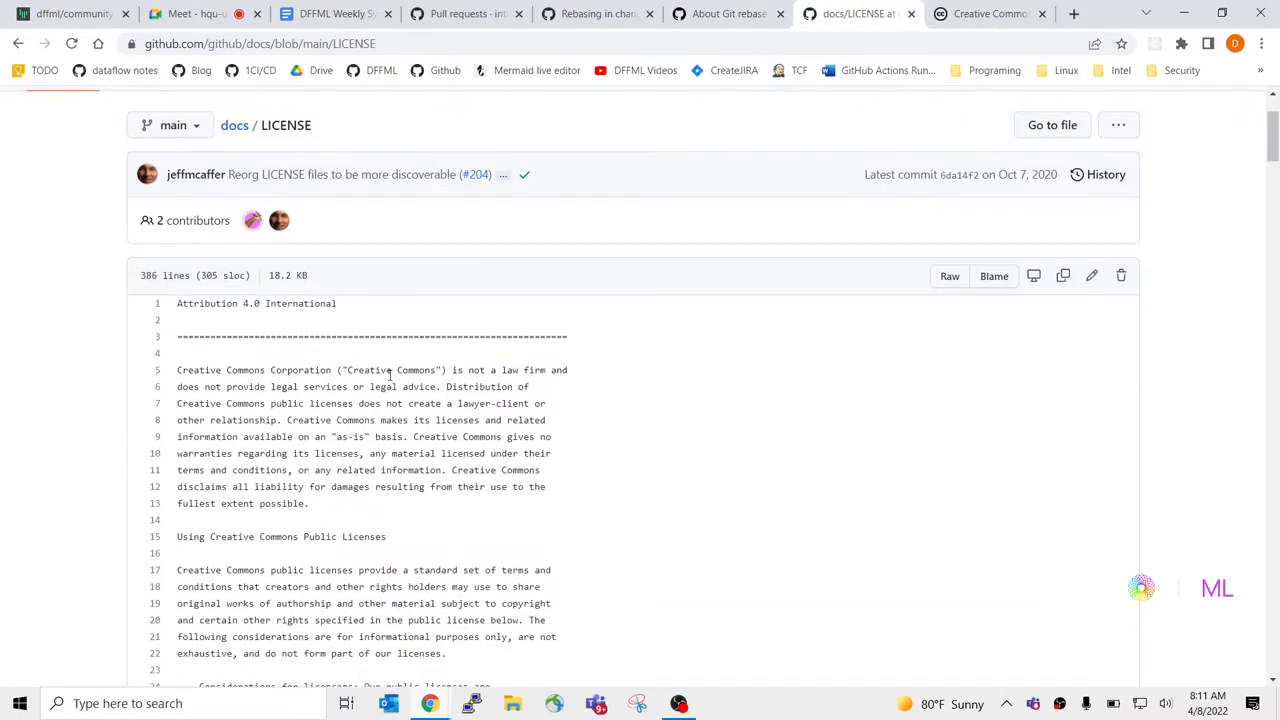
scroll(389, 375, "down", 1)
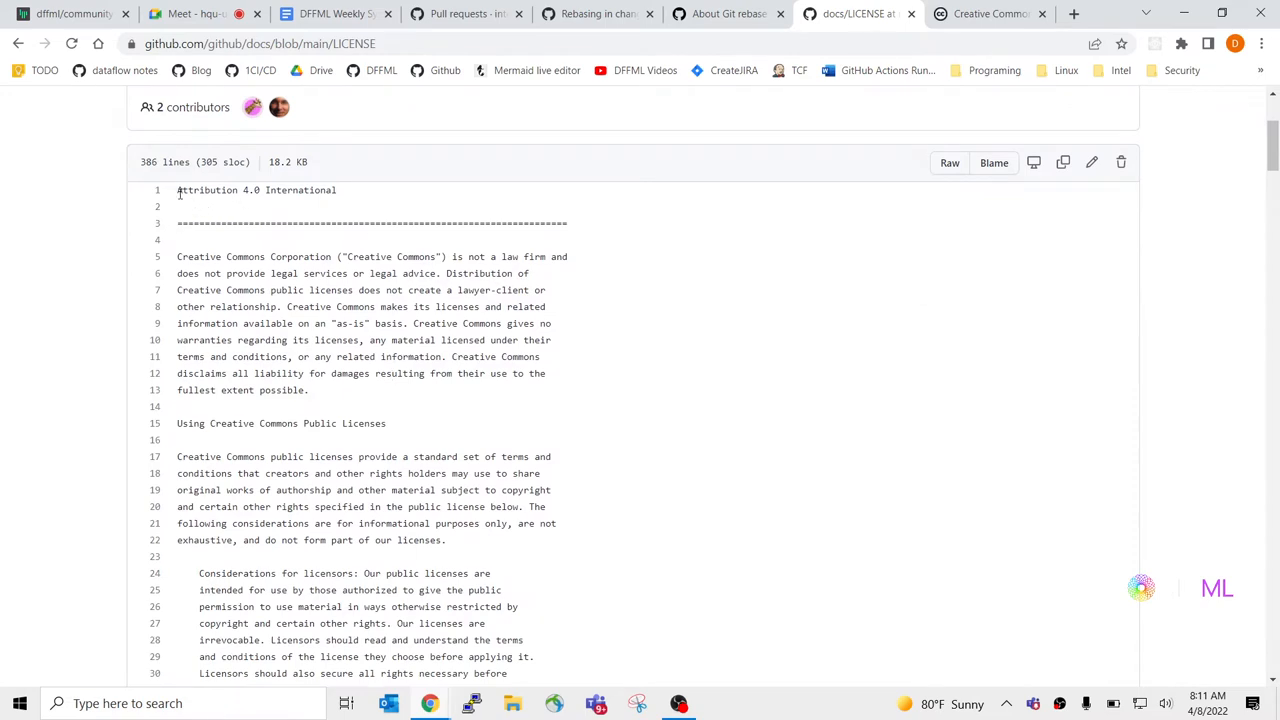
left_click_drag(200, 208, 380, 322)
left_click(380, 322)
scroll(397, 328, "up", 2)
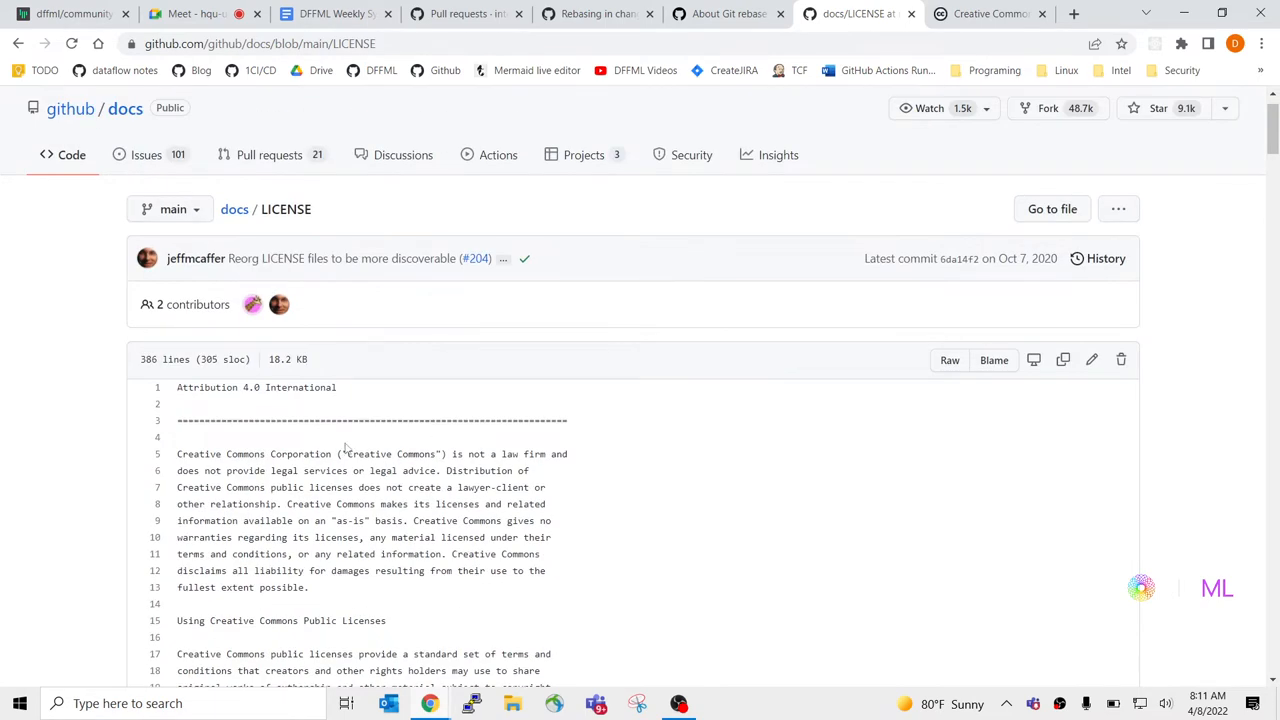
left_click(995, 10)
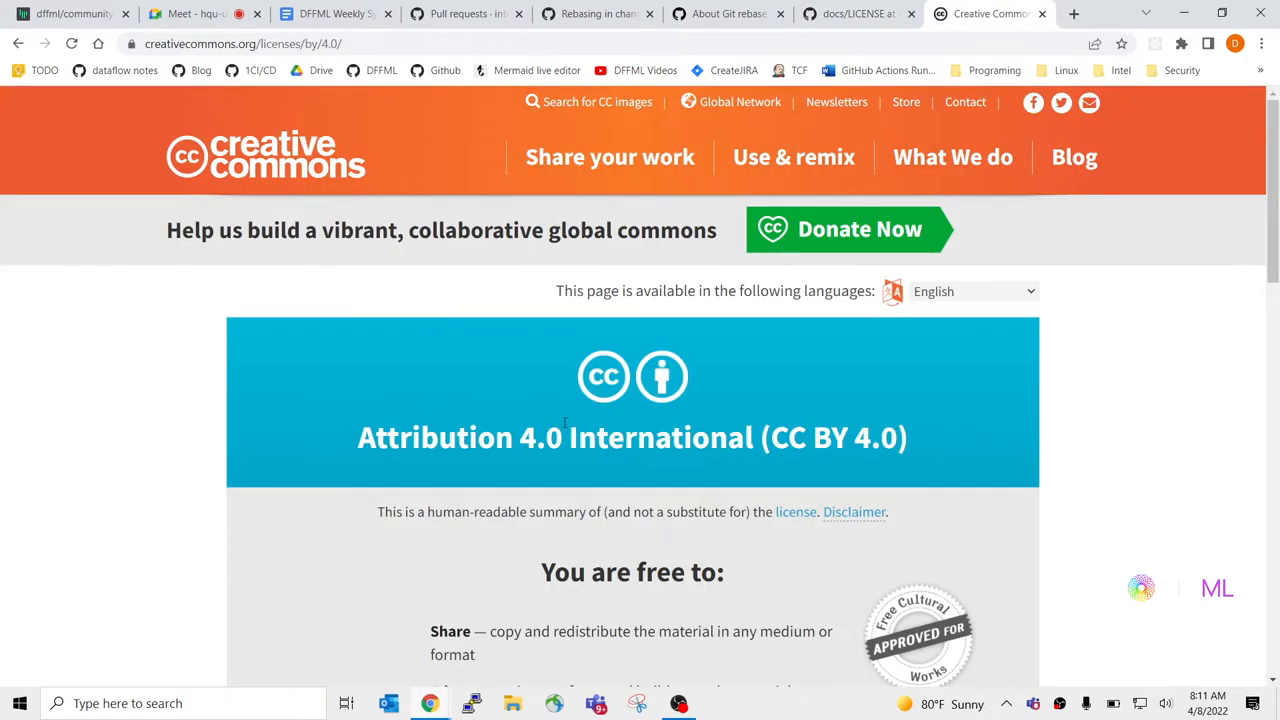
scroll(775, 410, "down", 2)
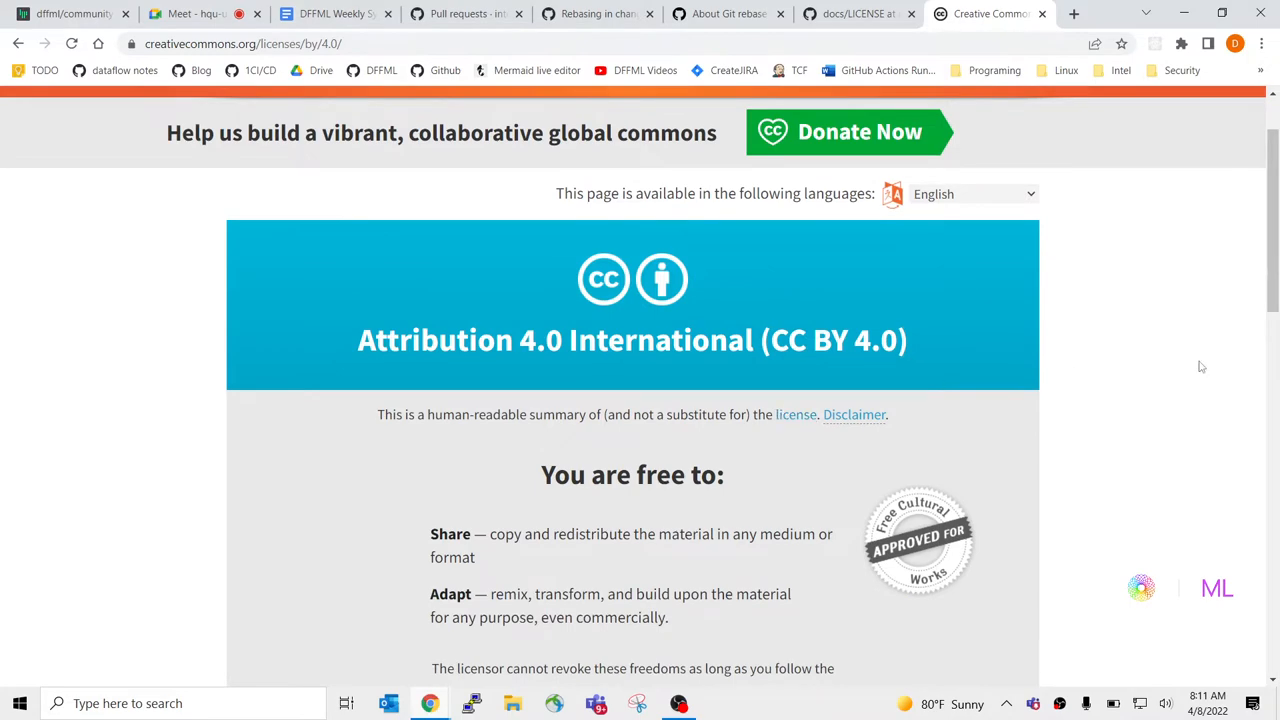
scroll(1201, 367, "down", 1)
scroll(1185, 365, "up", 2)
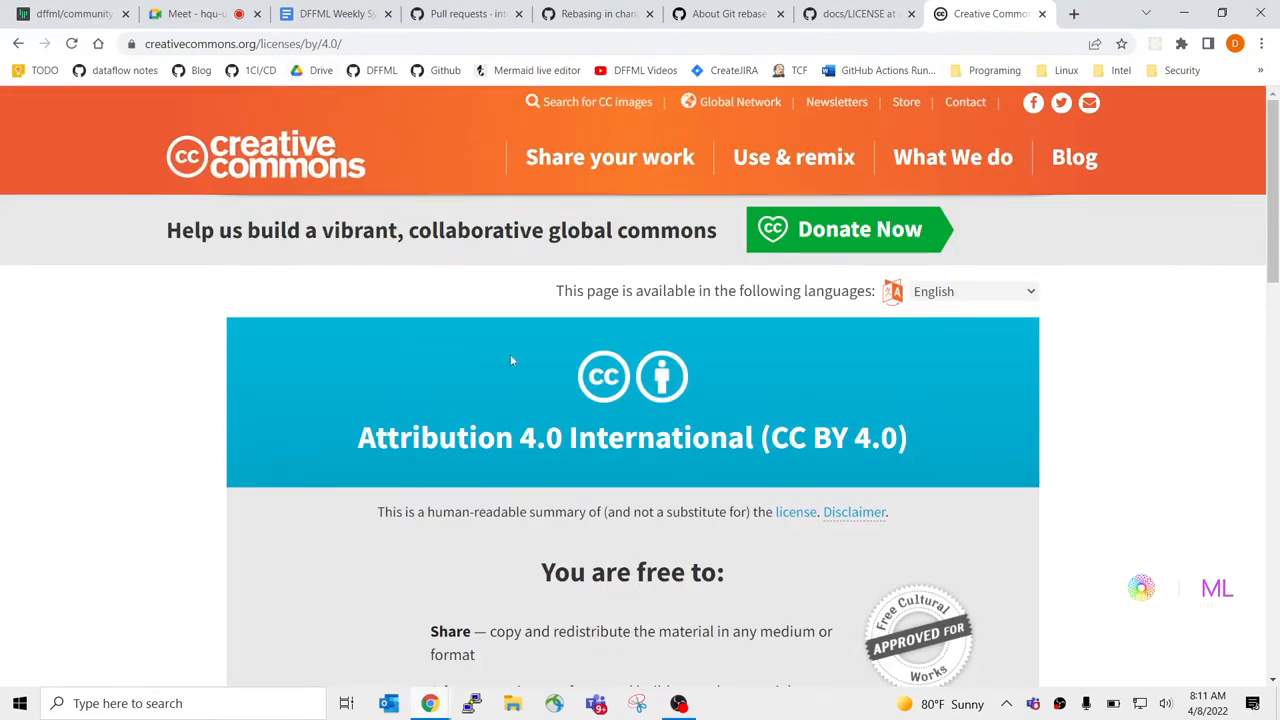
scroll(1148, 443, "down", 3)
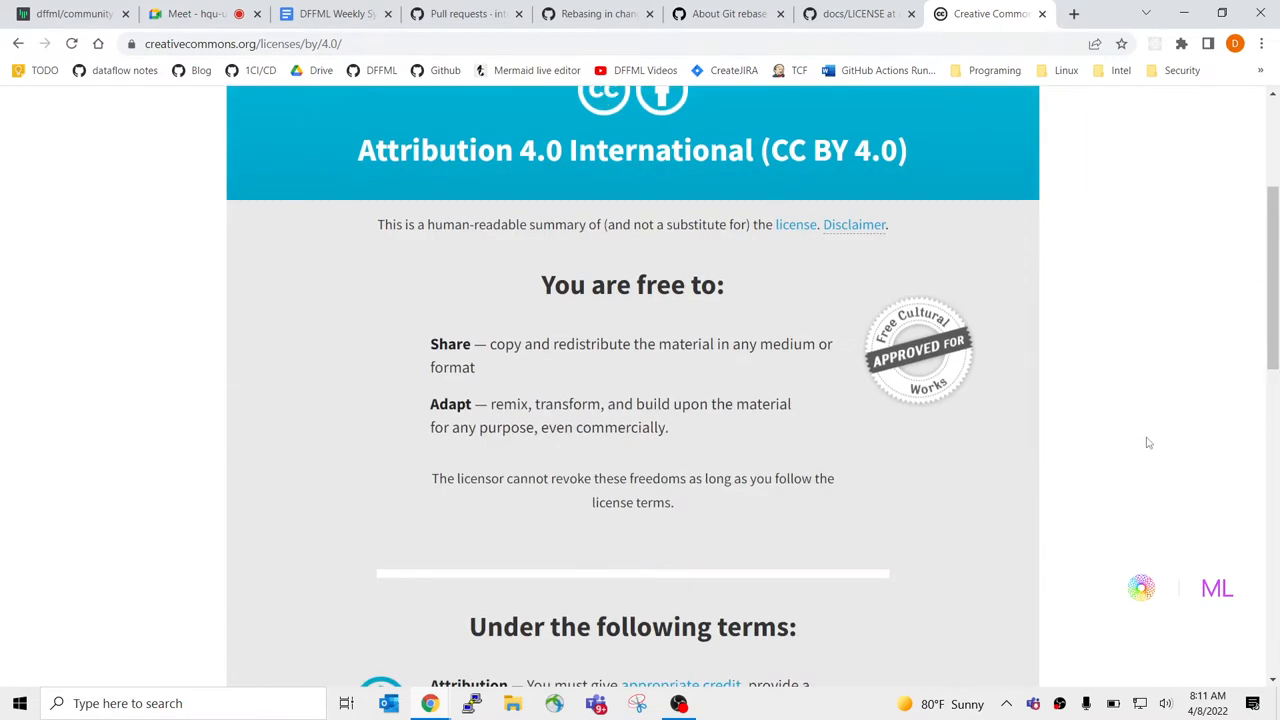
scroll(1148, 443, "up", 1)
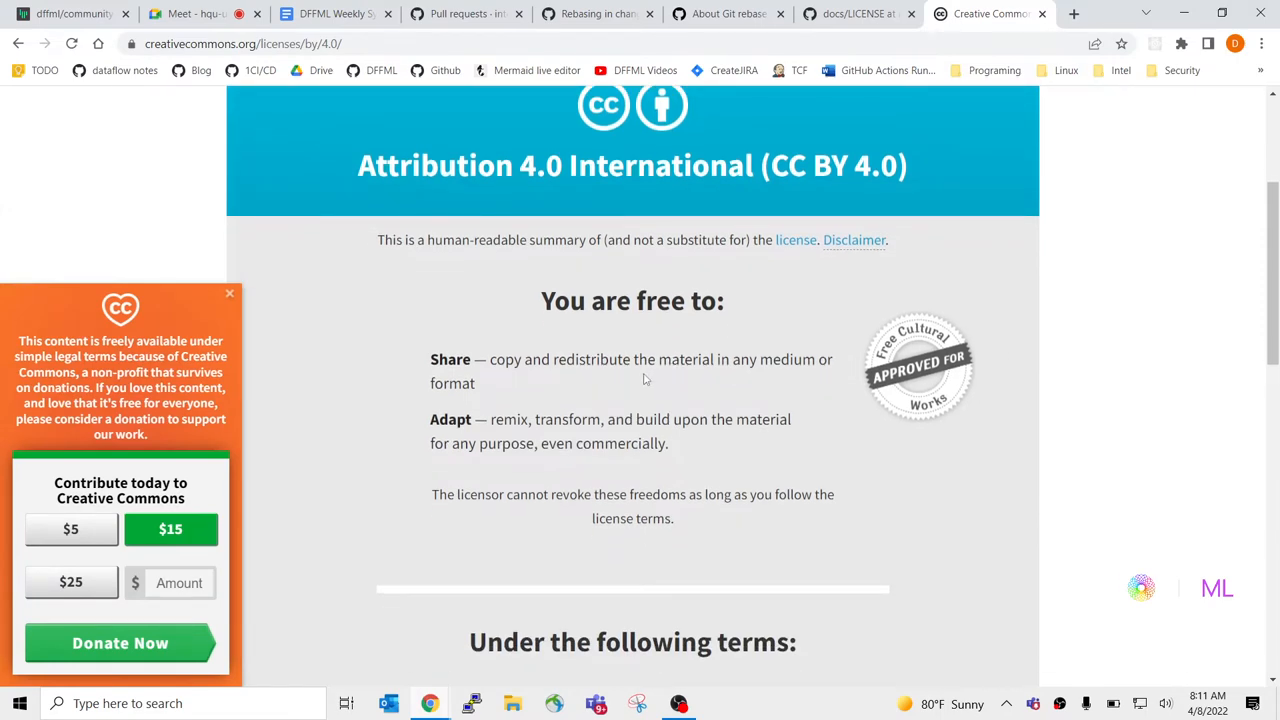
scroll(645, 378, "down", 1)
scroll(645, 378, "down", 1)
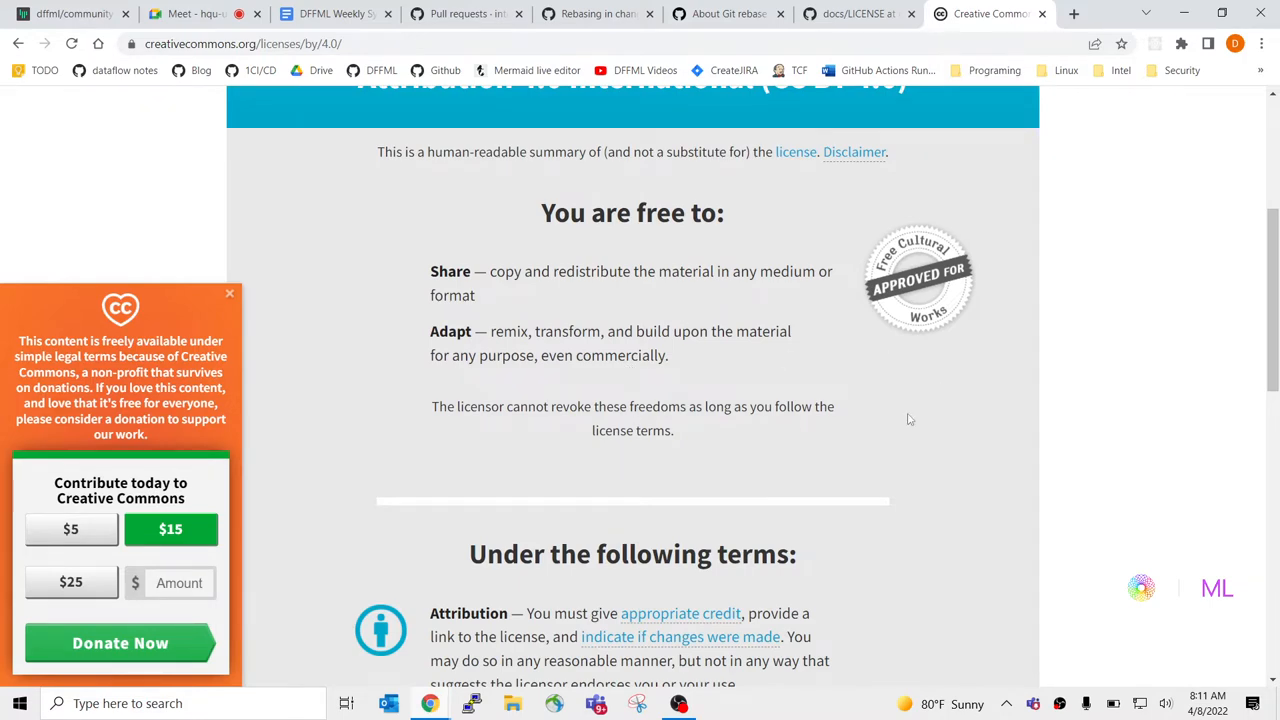
scroll(908, 416, "down", 2)
scroll(762, 341, "down", 3)
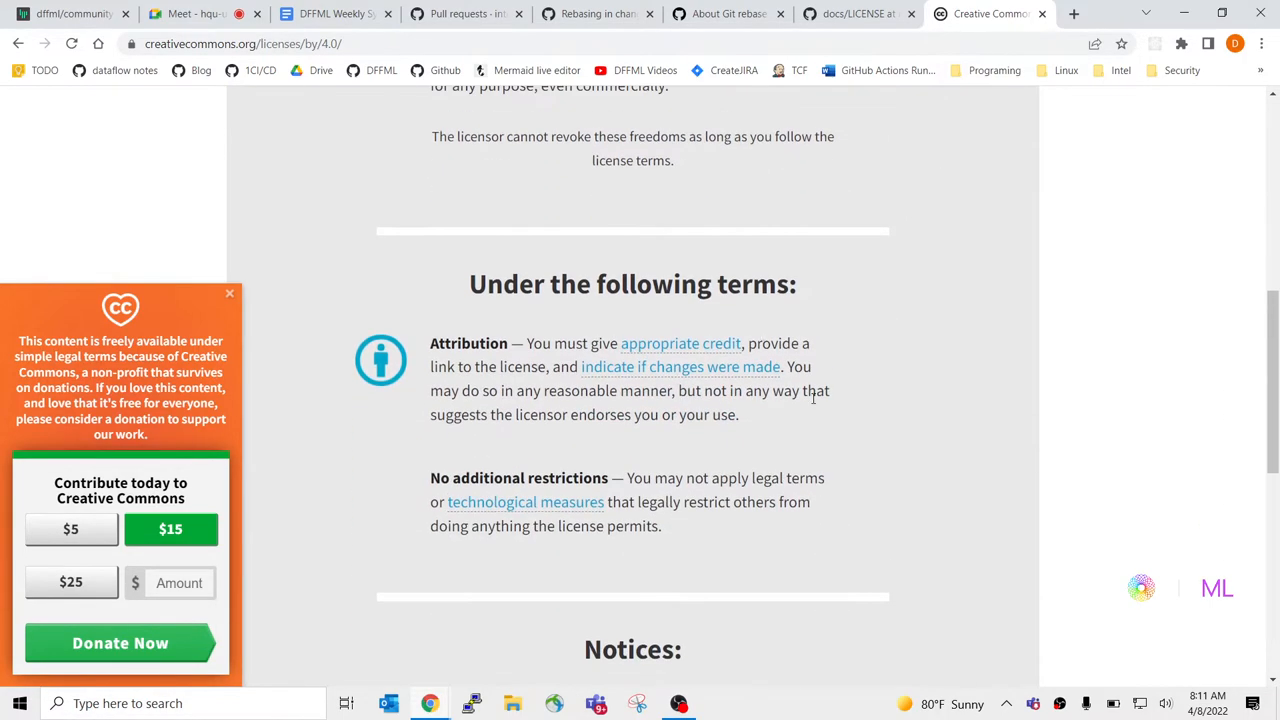
scroll(871, 446, "down", 1)
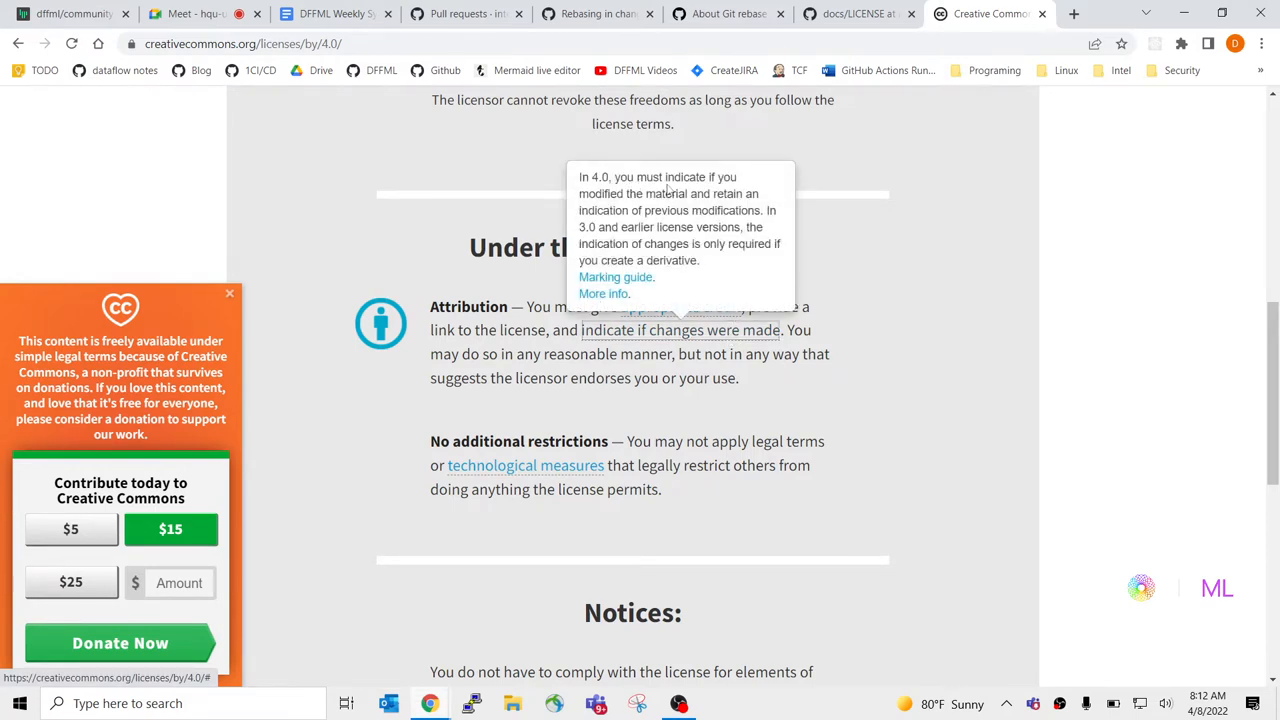
Step: Compare the CC BY 4.0 page with the docs LICENSE file, then go to the dffml pull requests list
mouse_move(680, 330)
left_click(636, 207)
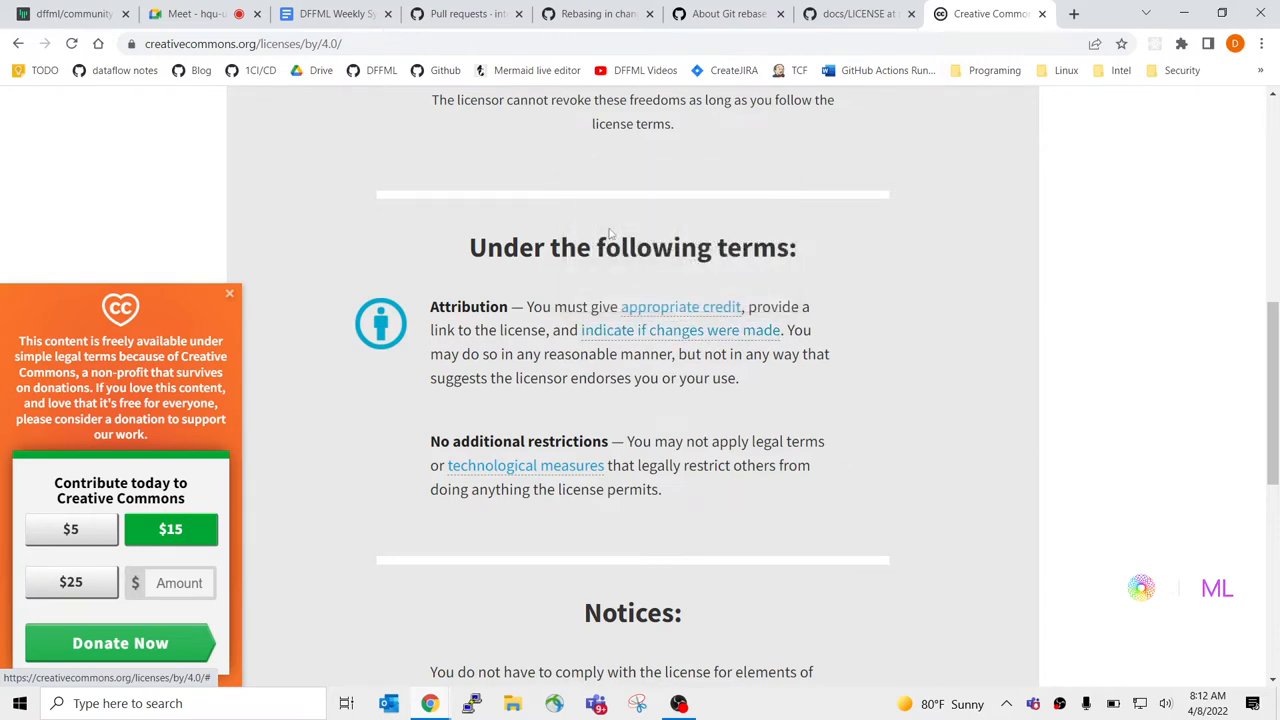
scroll(800, 90, "up", 3)
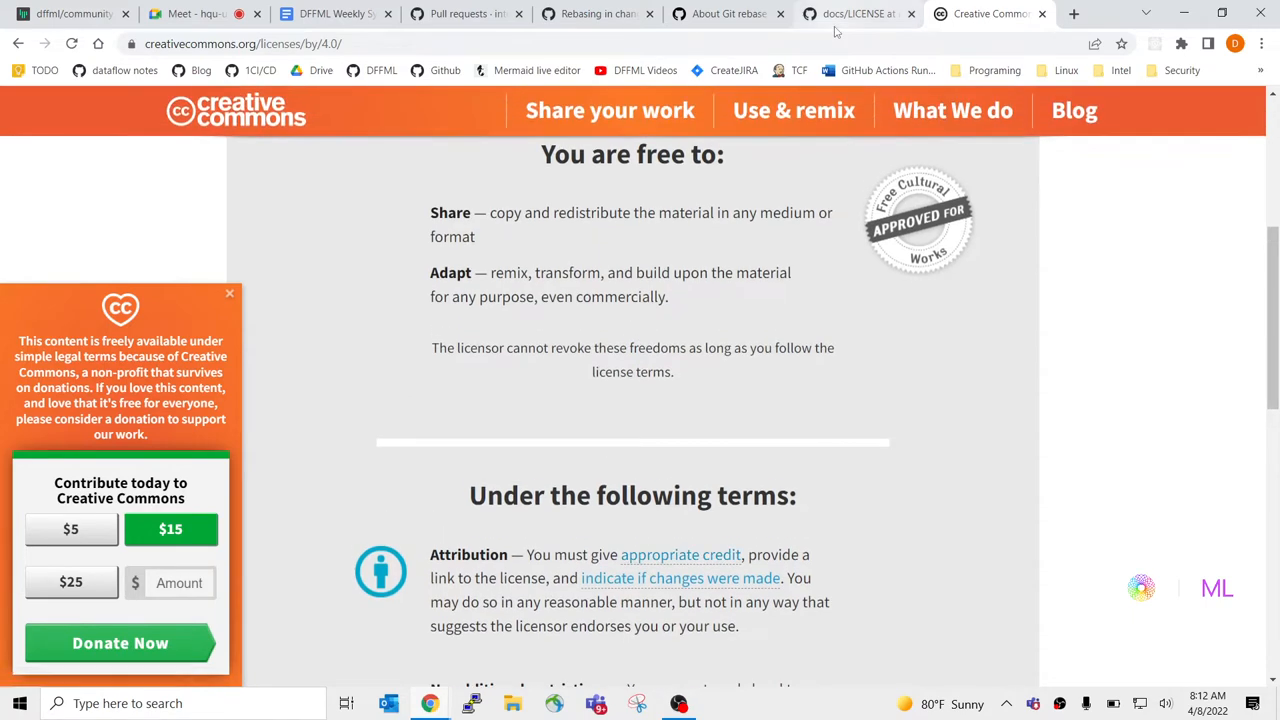
key("ctrl+shift+Tab")
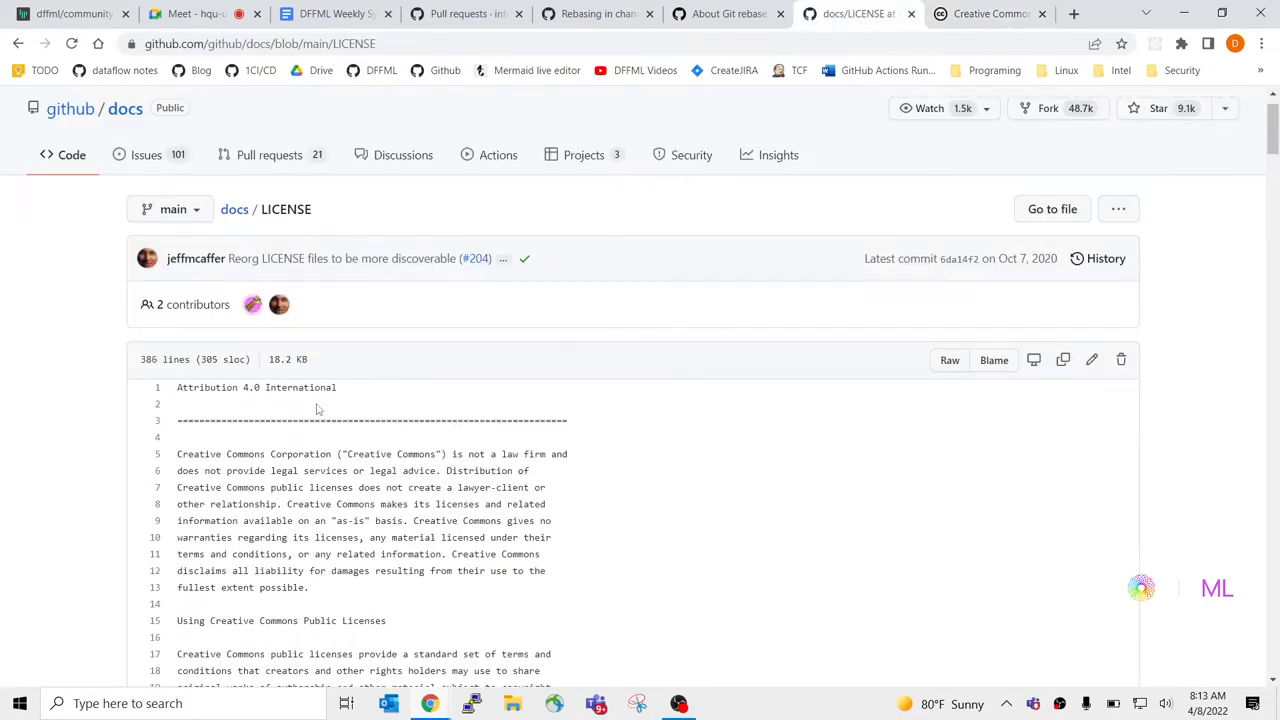
scroll(318, 409, "up", 1)
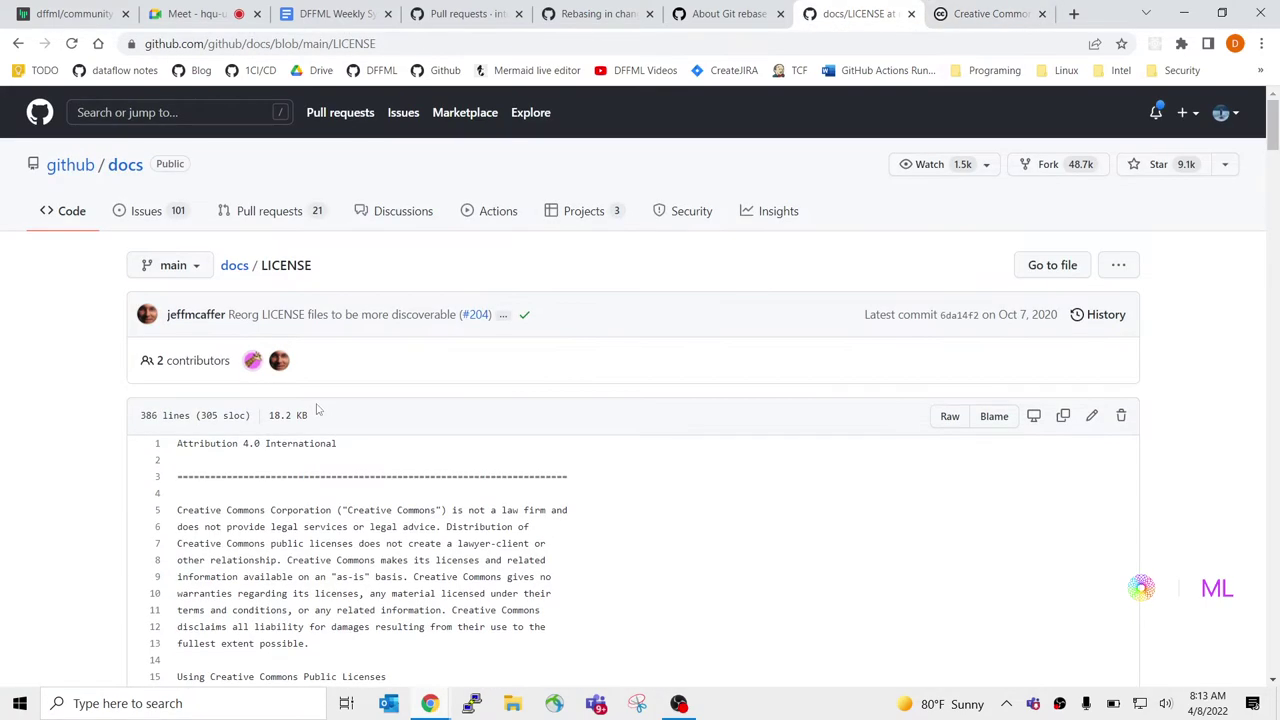
left_click(941, 6)
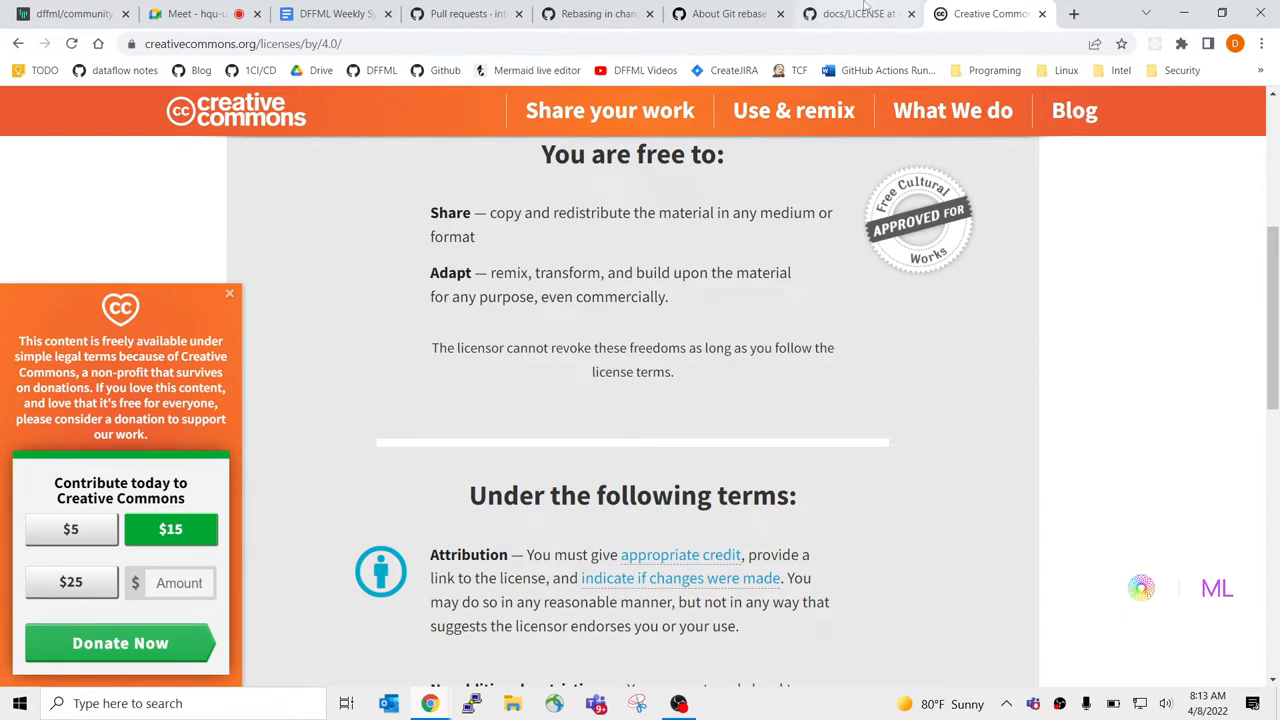
left_click(612, 7)
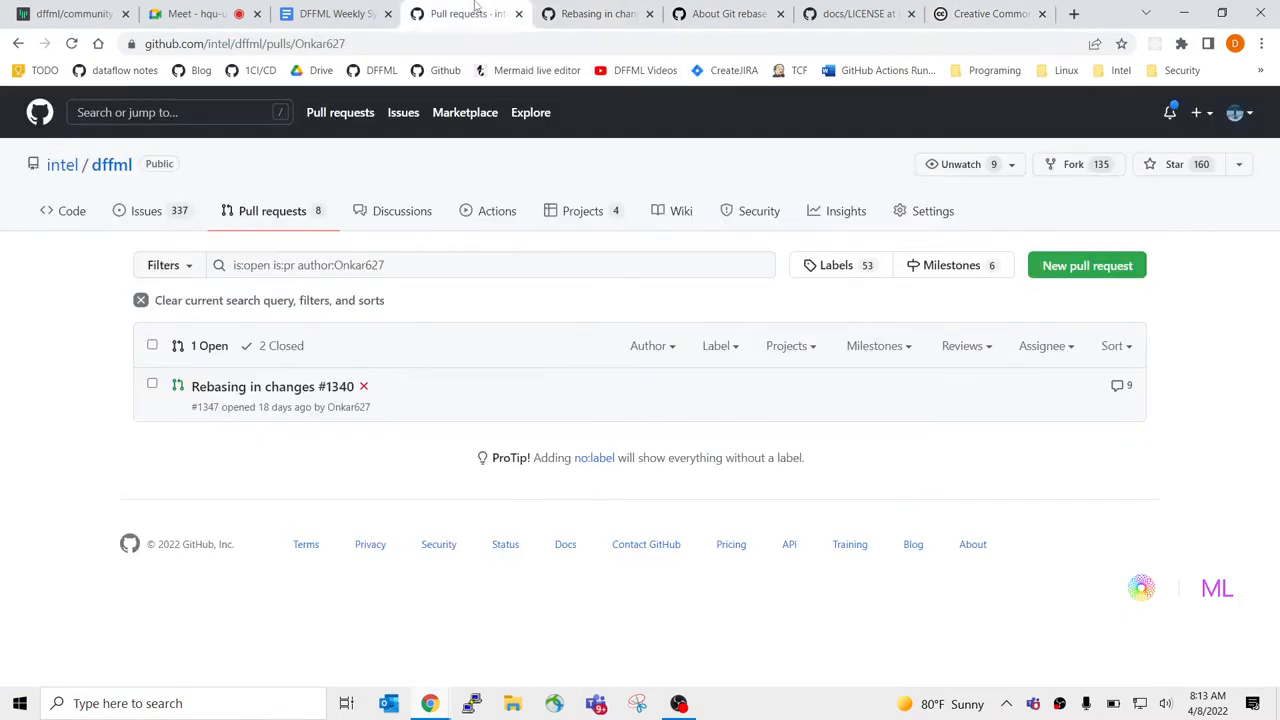
Step: Open PR #1347's Files changed view at the git.rst Sources/References link on line 111
left_click(537, 12)
middle_click(633, 505)
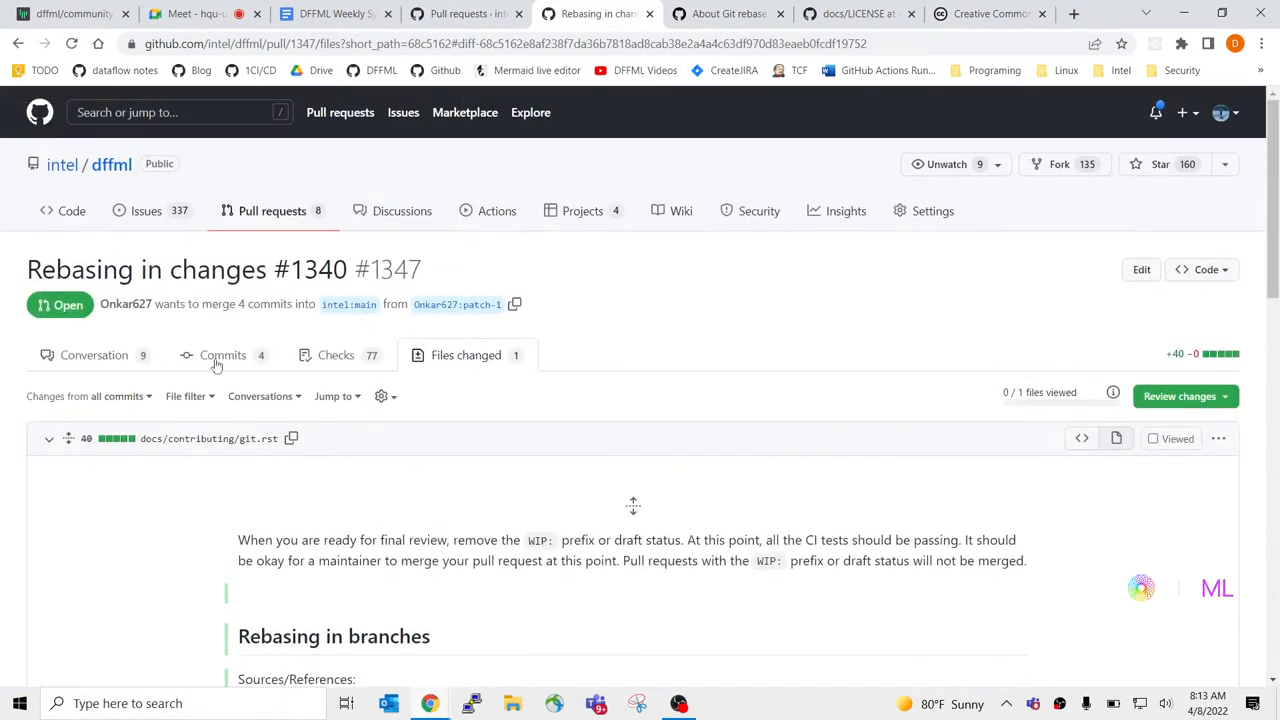
left_click(96, 350)
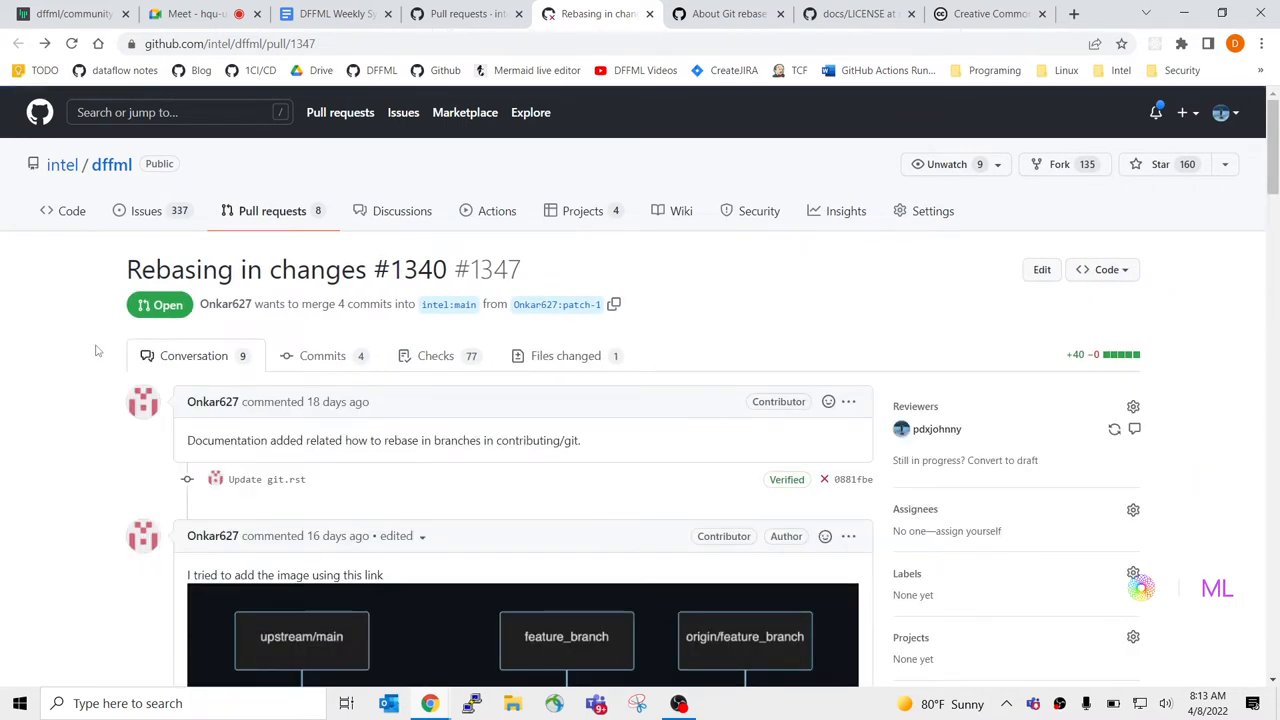
left_click(540, 355)
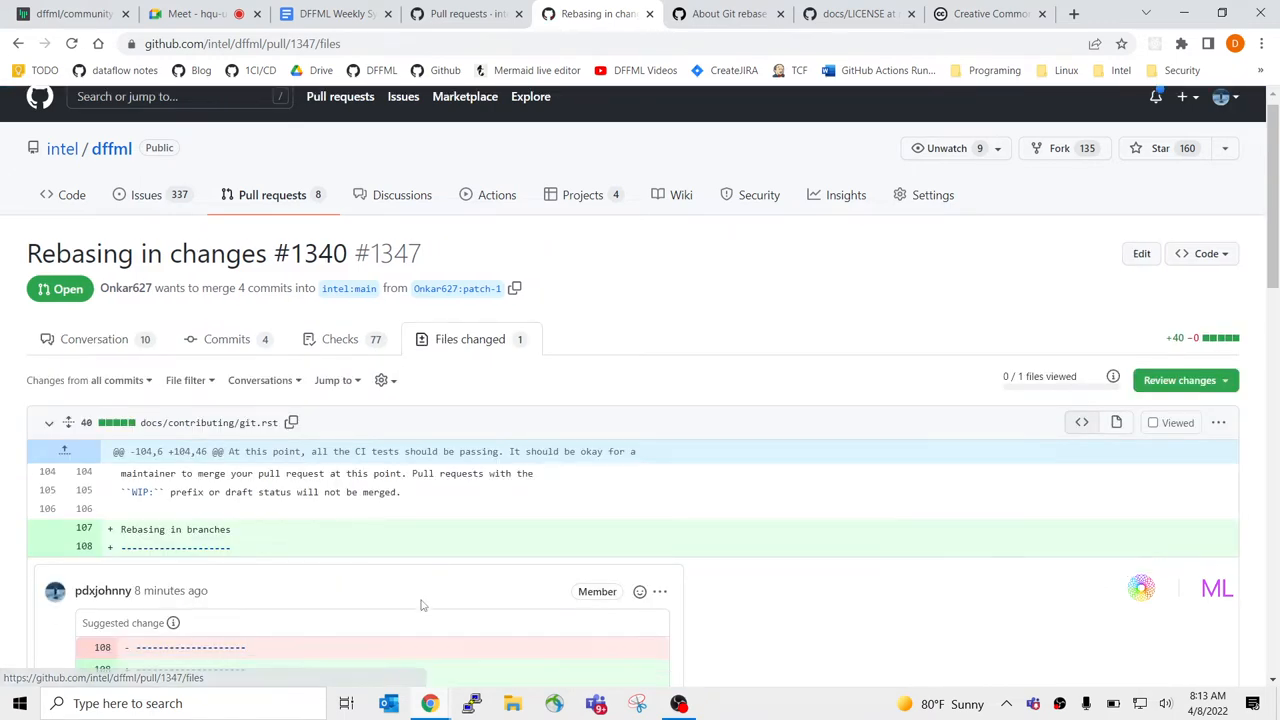
scroll(279, 521, "down", 2)
scroll(495, 477, "down", 3)
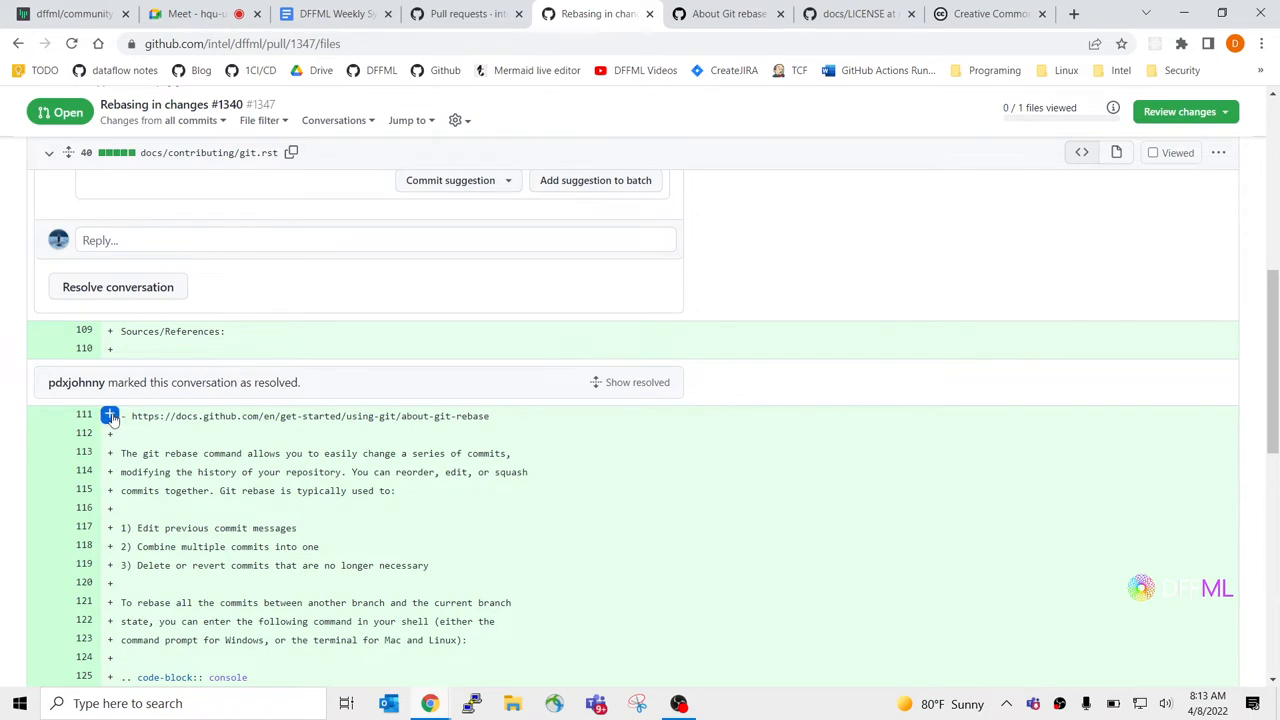
Step: Start a suggested change on line 111 with a new '- CC-' license line below the source link
left_click(110, 415)
left_click(306, 451)
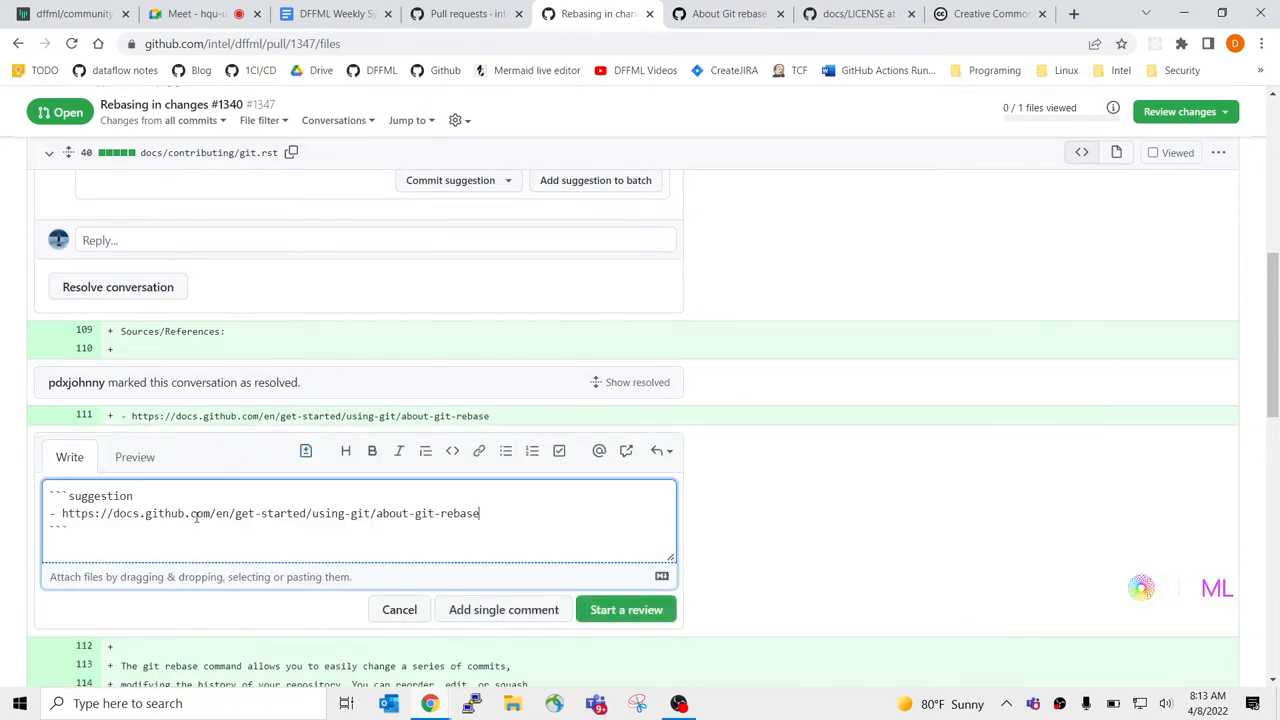
key("Return")
key("Return")
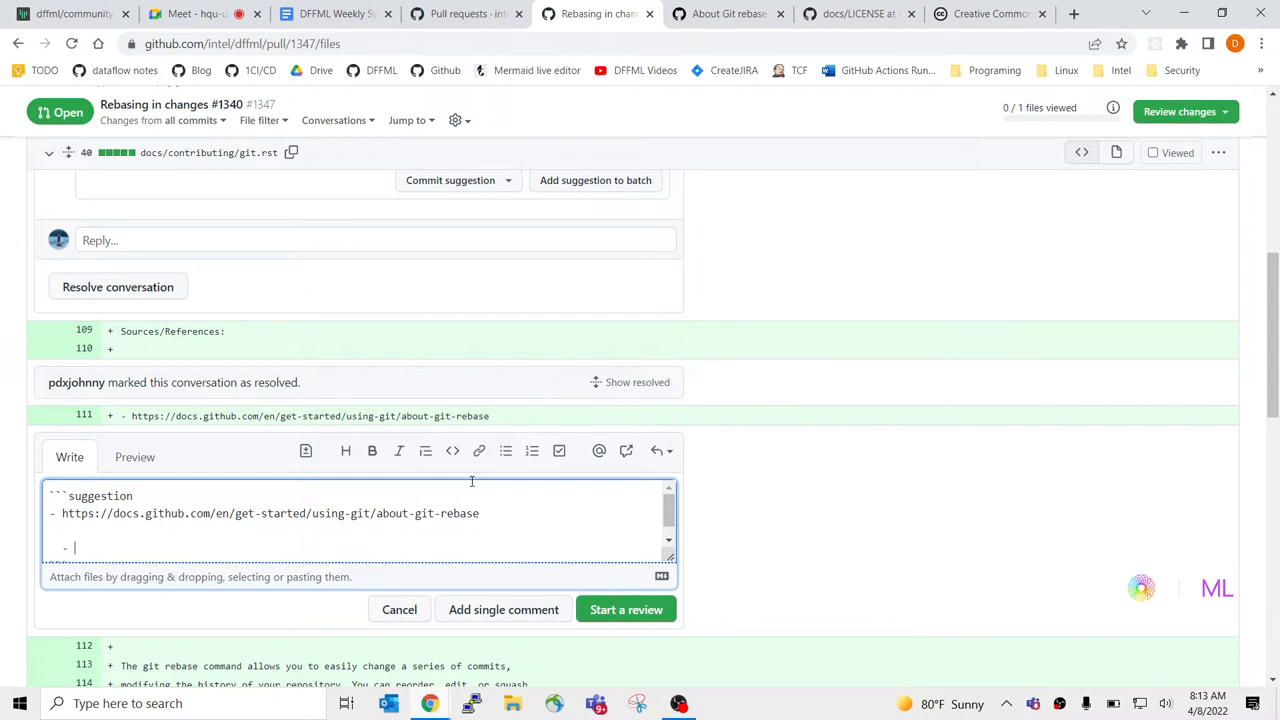
scroll(472, 481, "down", 1)
type("The")
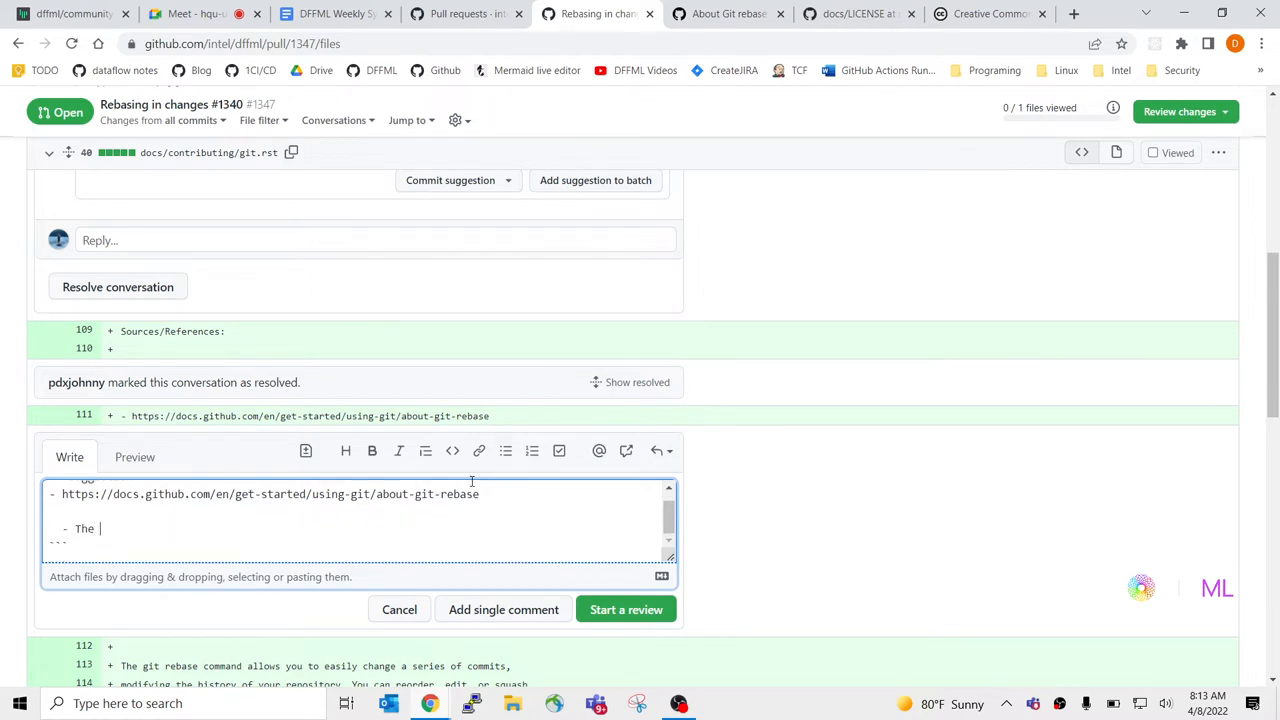
scroll(798, 478, "down", 2)
key("BackSpace")
key("BackSpace")
type("- 4")
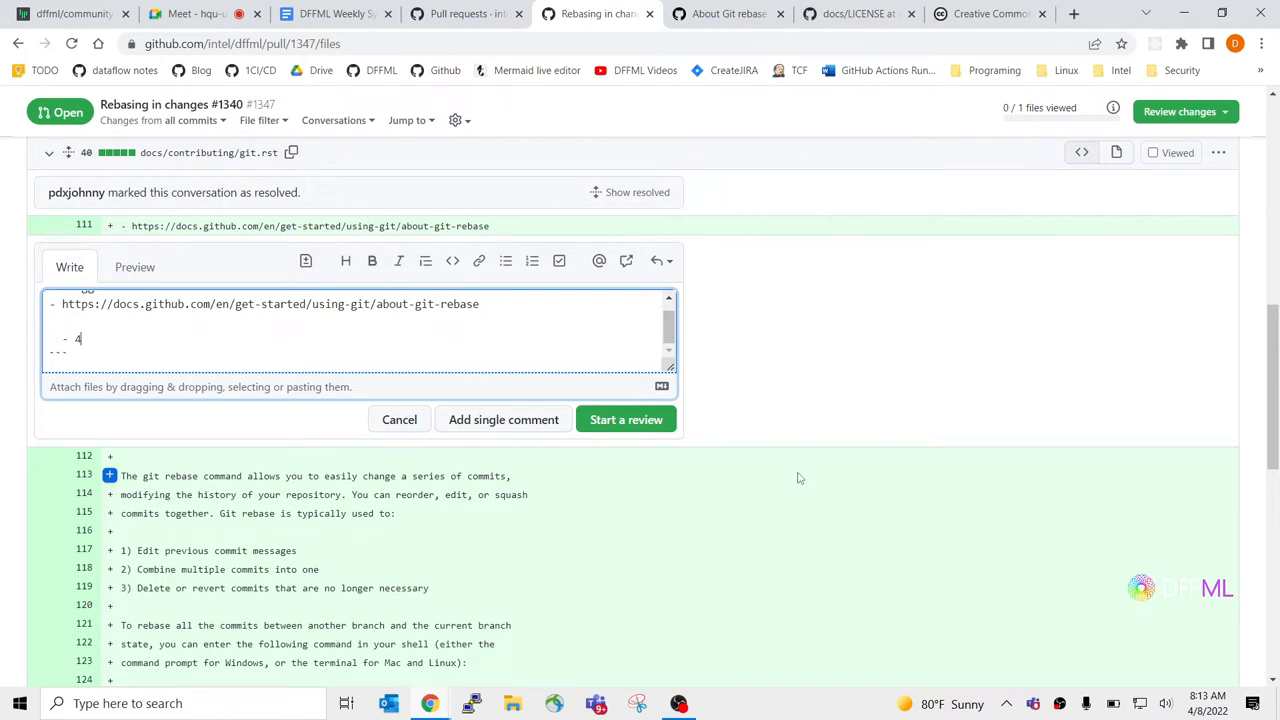
key("BackSpace")
type("cc-")
Step: Copy 'CC BY 4.0' from the Creative Commons page title, close that page and return to the PR
left_click(1041, 8)
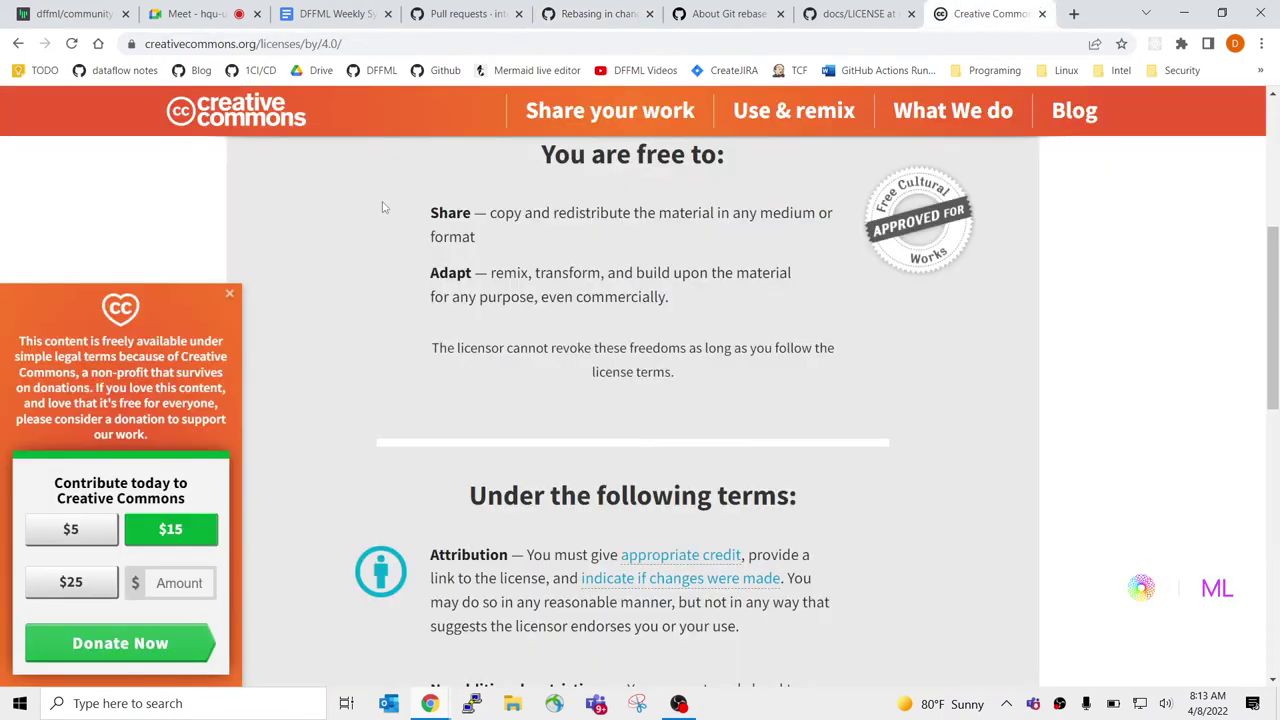
left_click(231, 297)
scroll(612, 458, "down", 5)
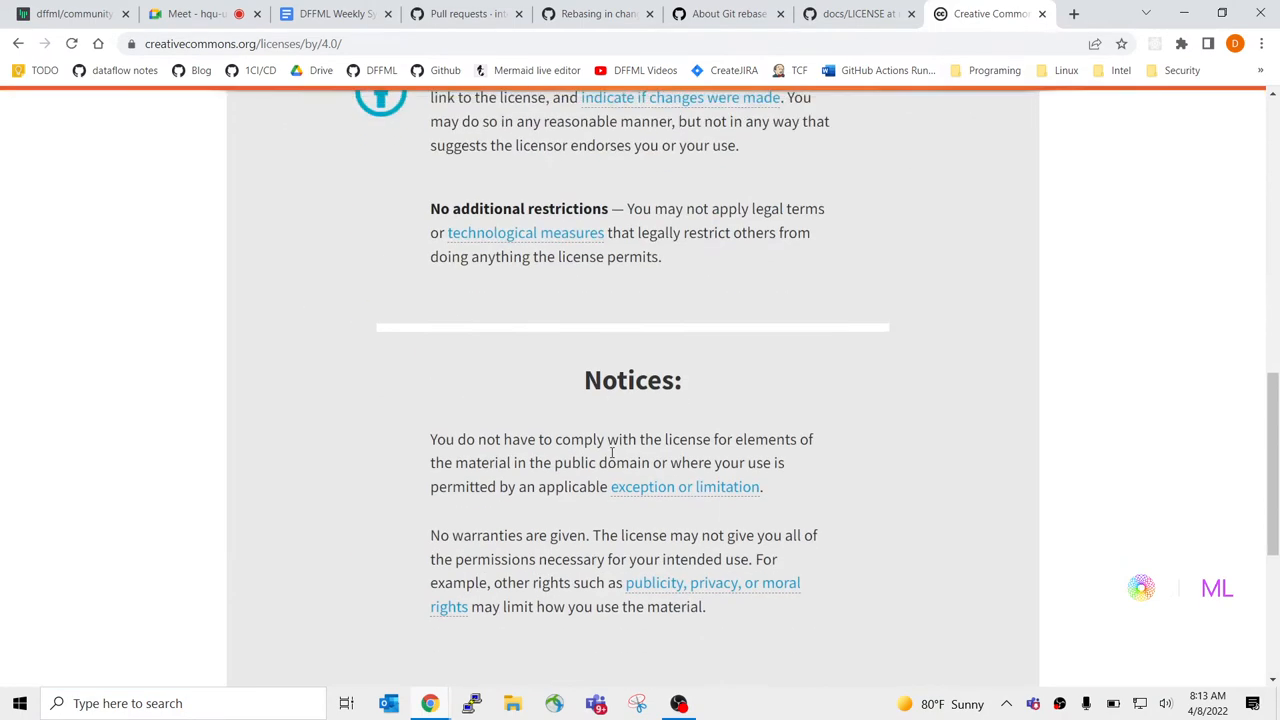
scroll(614, 457, "down", 4)
scroll(612, 458, "up", 5)
scroll(700, 460, "up", 5)
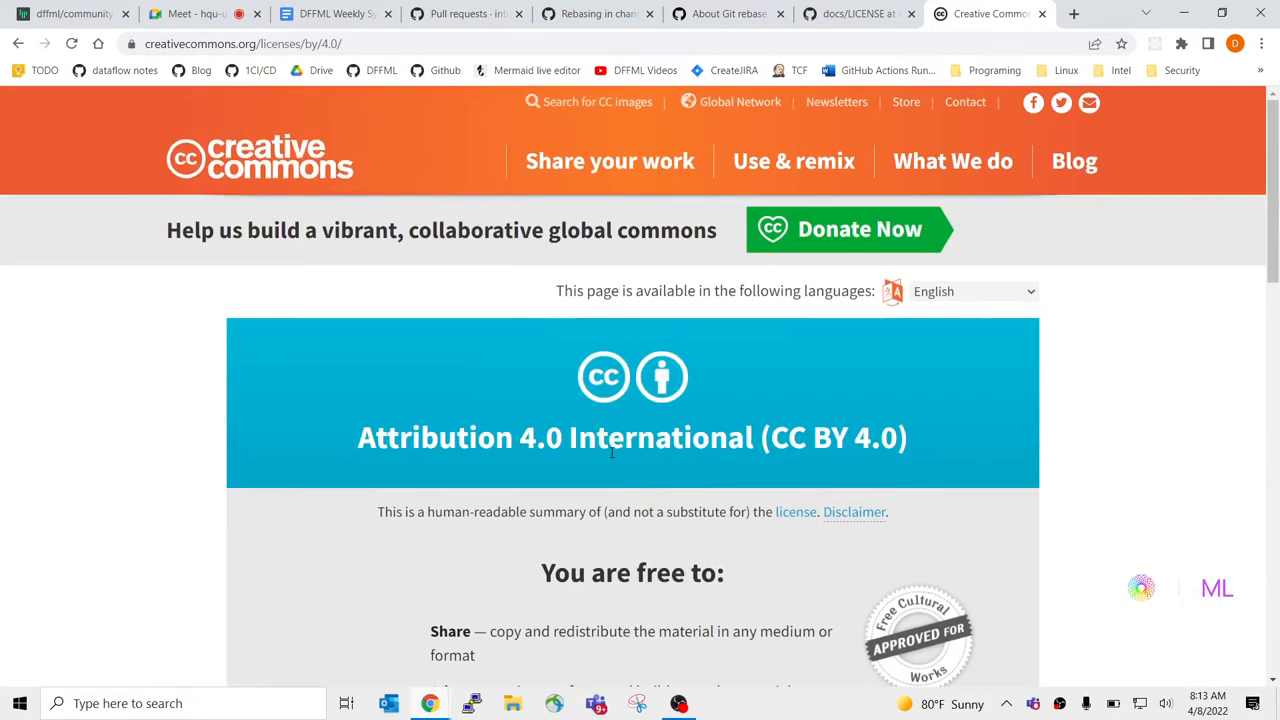
left_click_drag(785, 437, 901, 434)
key("ctrl+c")
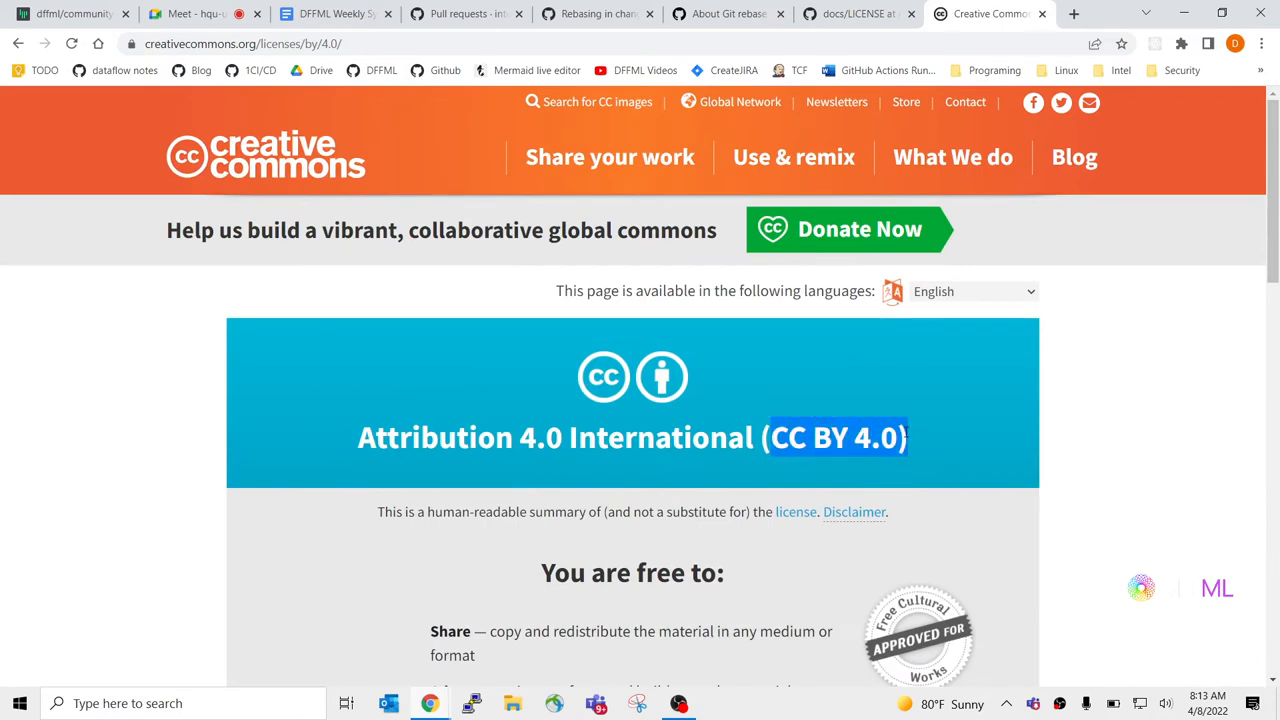
key("ctrl+w")
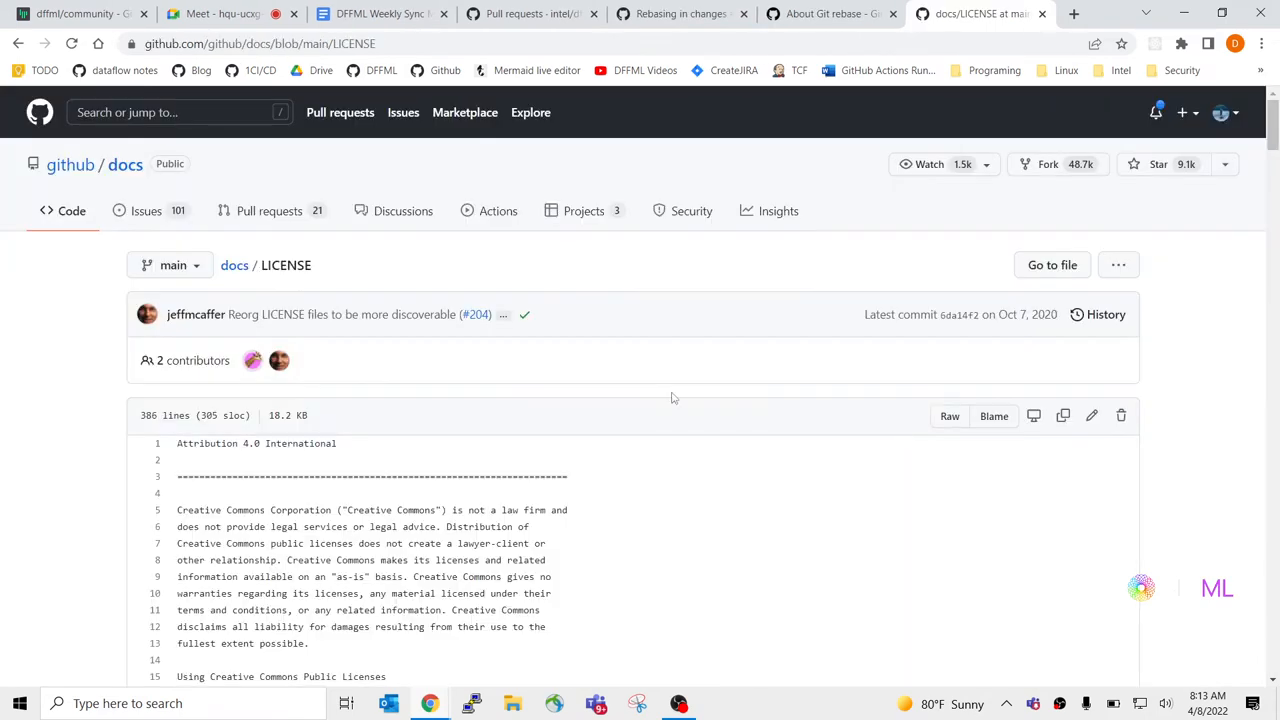
left_click(680, 13)
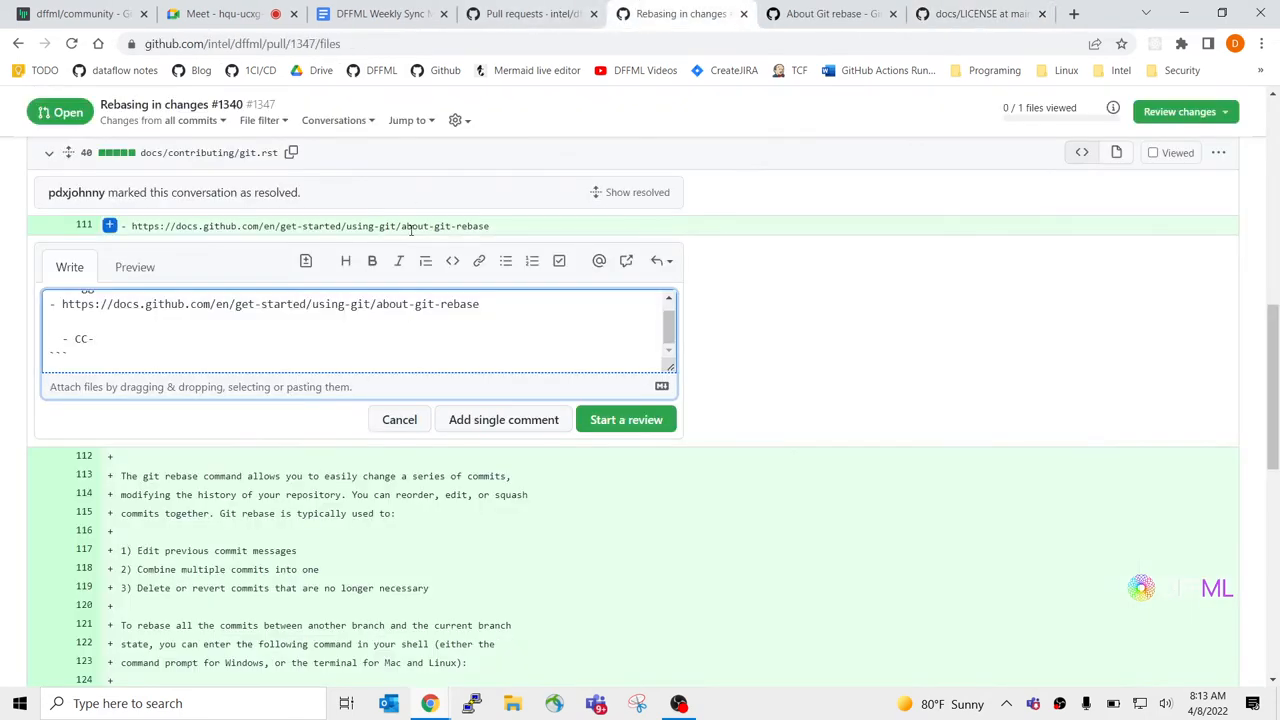
Step: Write the CC BY 4.0 note: docs sourced from GitHub's open source docs with extra content intermixed
key("BackSpace")
key("BackSpace")
key("ctrl+v")
type("P")
type("he ")
type("pelce")
key("BackSpace")
key("BackSpace")
key("BackSpace")
key("BackSpace")
key("BackSpace")
key("BackSpace")
key("BackSpace")
key("BackSpace")
type("Docs")
type("on this page were sourcd")
key("BackSpace")
key("BackSpace")
key("BackSpace")
key("BackSpace")
key("BackSpace")
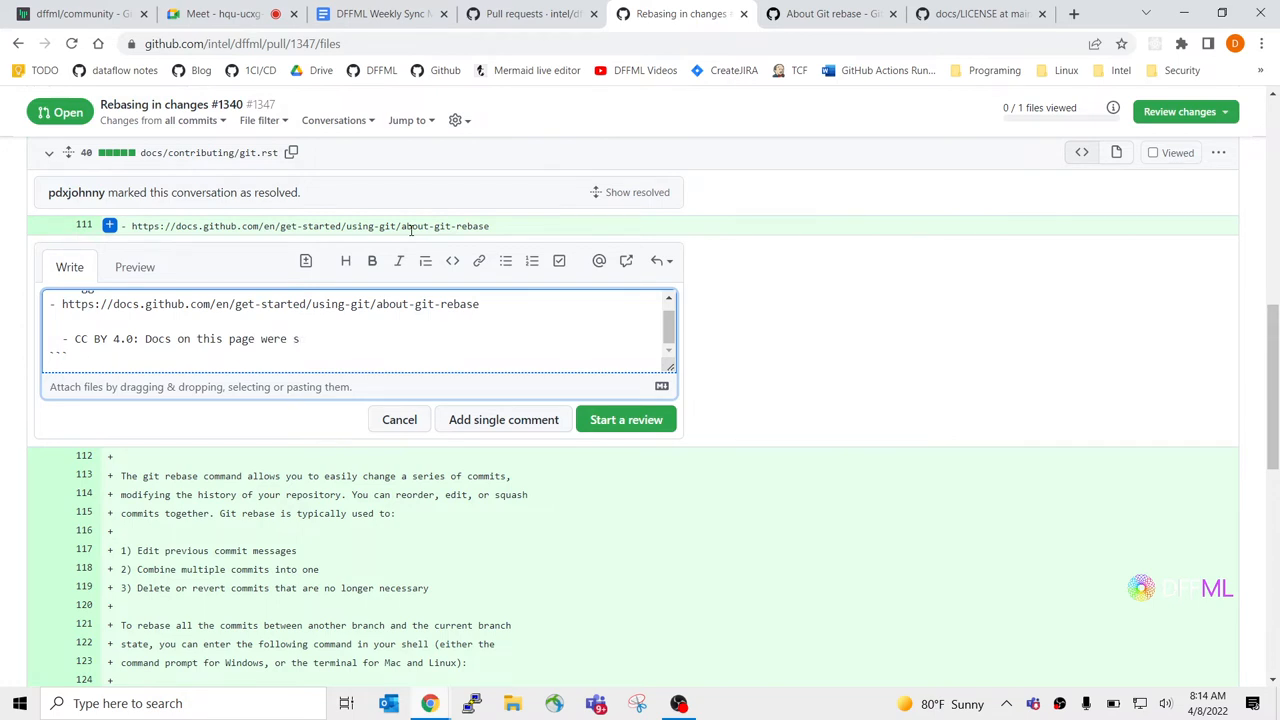
type("ourced from ")
type("GitHub's open source")
key("Return")
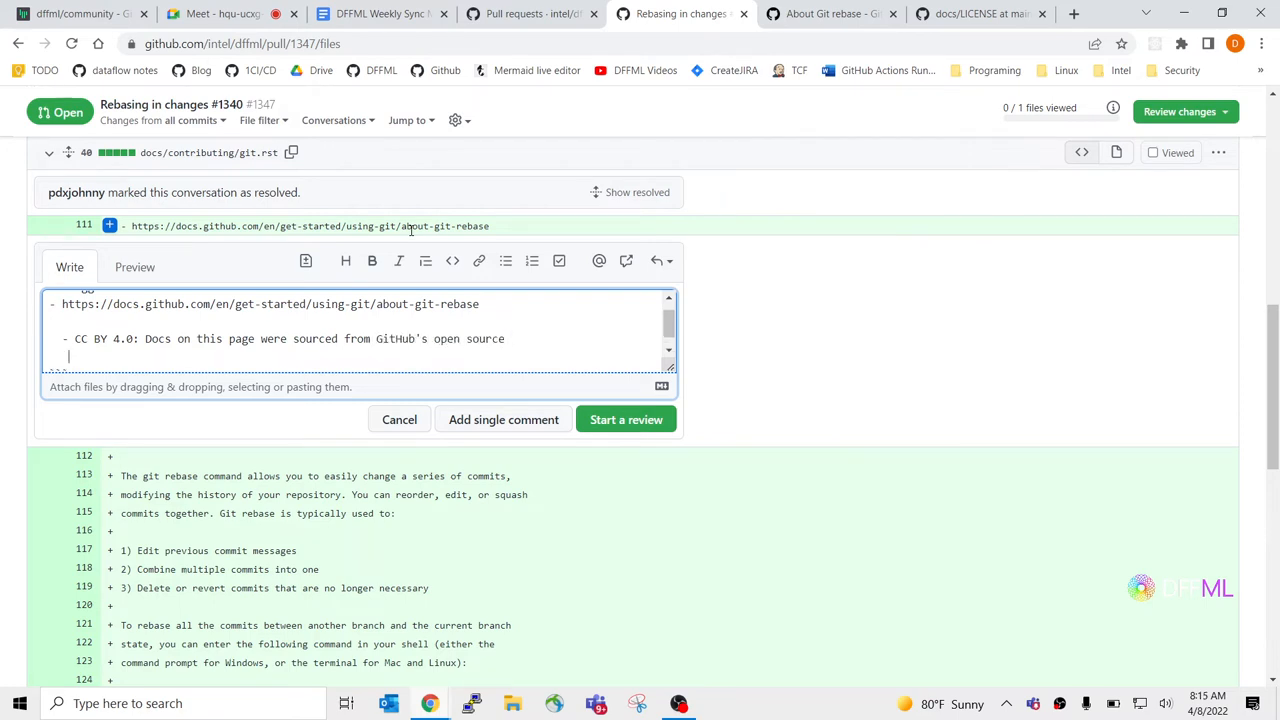
type("docs. The")
key("BackSpace")
key("BackSpace")
key("BackSpace")
scroll(410, 230, "down", 1)
scroll(410, 230, "down", 3)
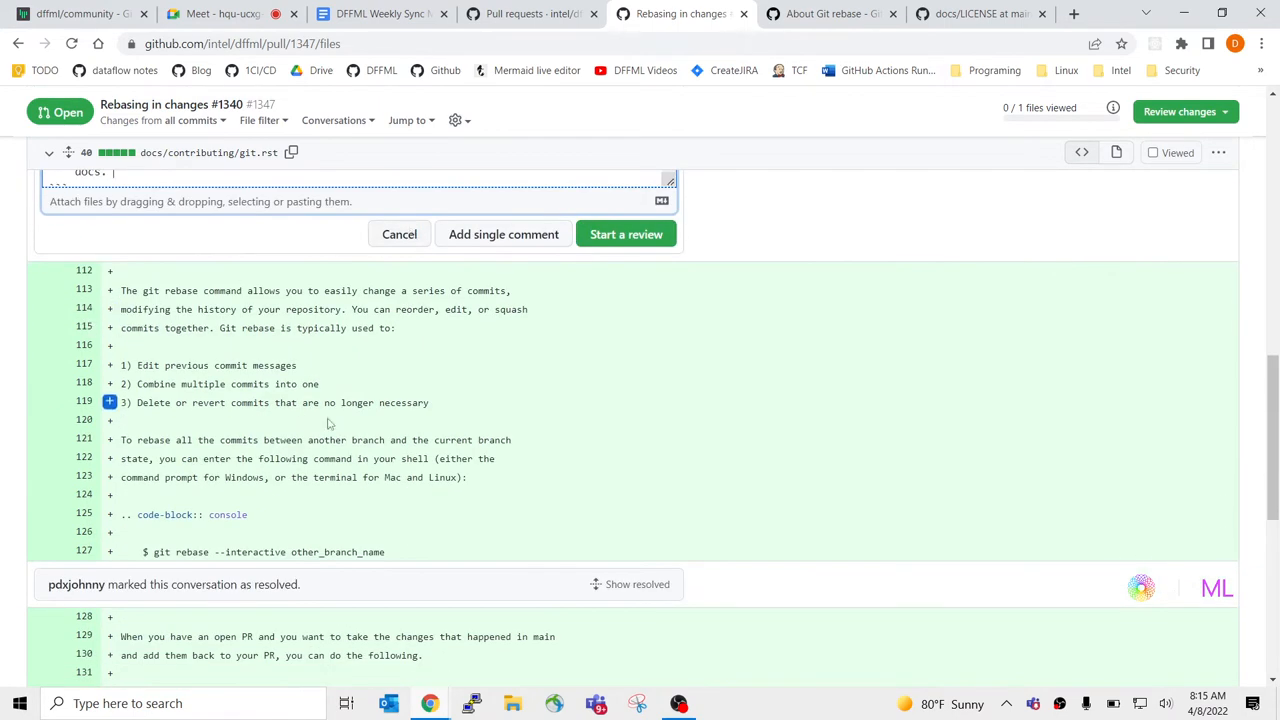
scroll(337, 427, "down", 3)
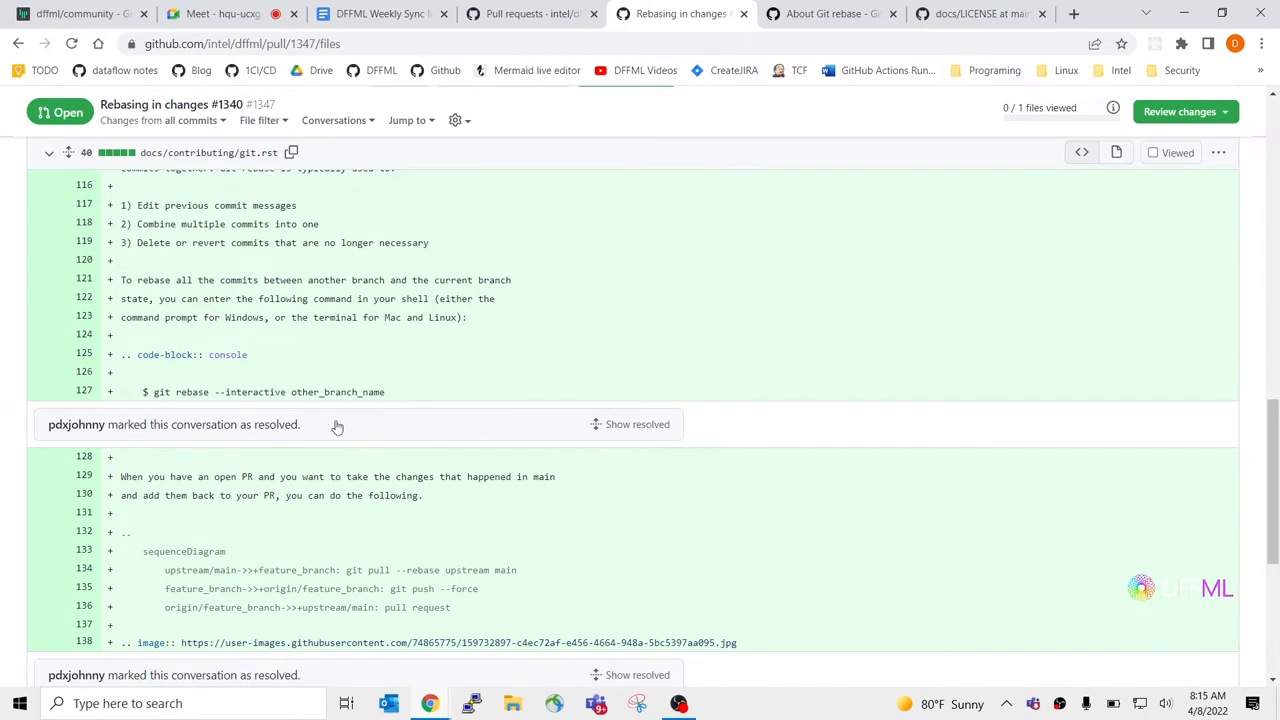
scroll(337, 427, "down", 1)
scroll(337, 427, "up", 2)
scroll(337, 425, "up", 2)
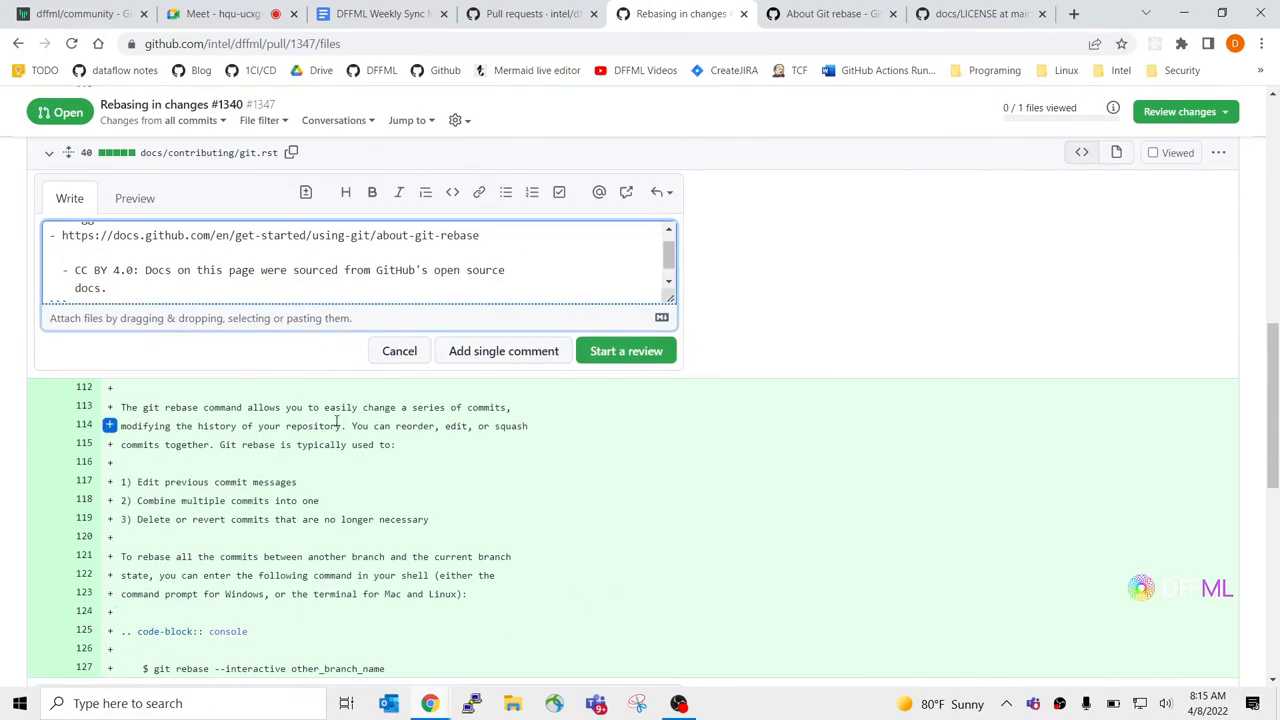
type("We've added some extra content ")
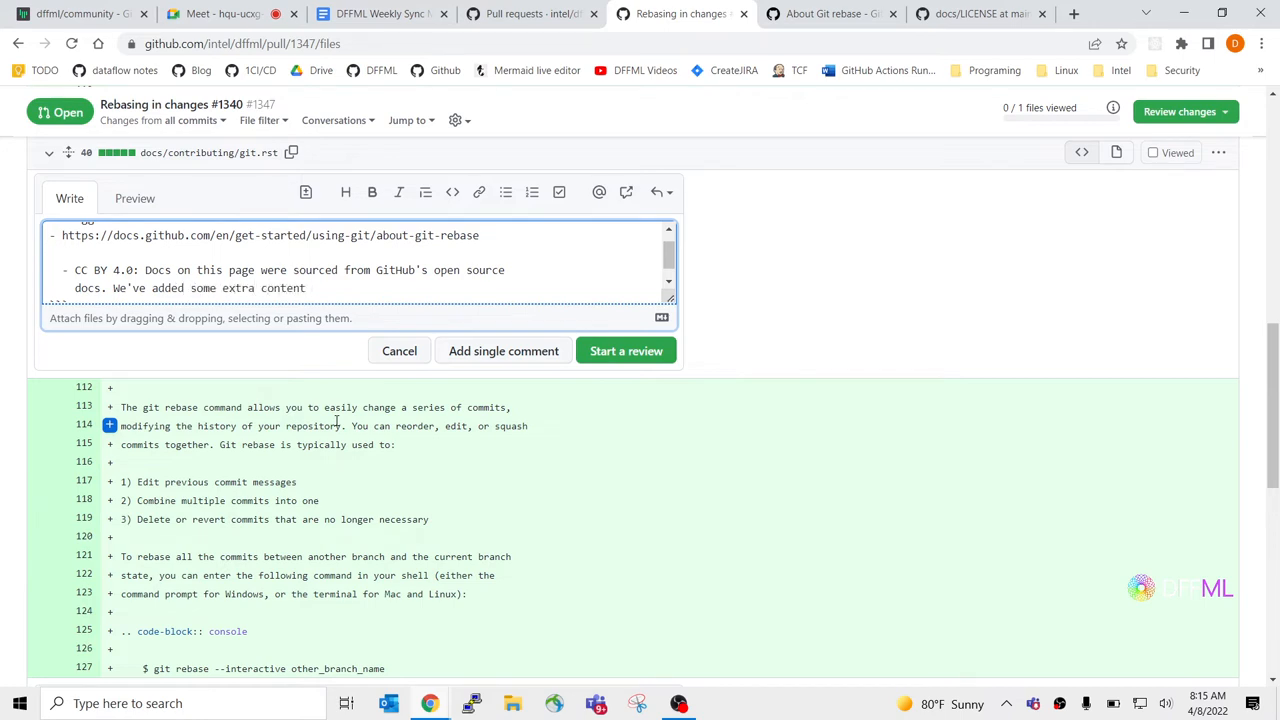
type("intermixed.")
scroll(486, 375, "down", 1)
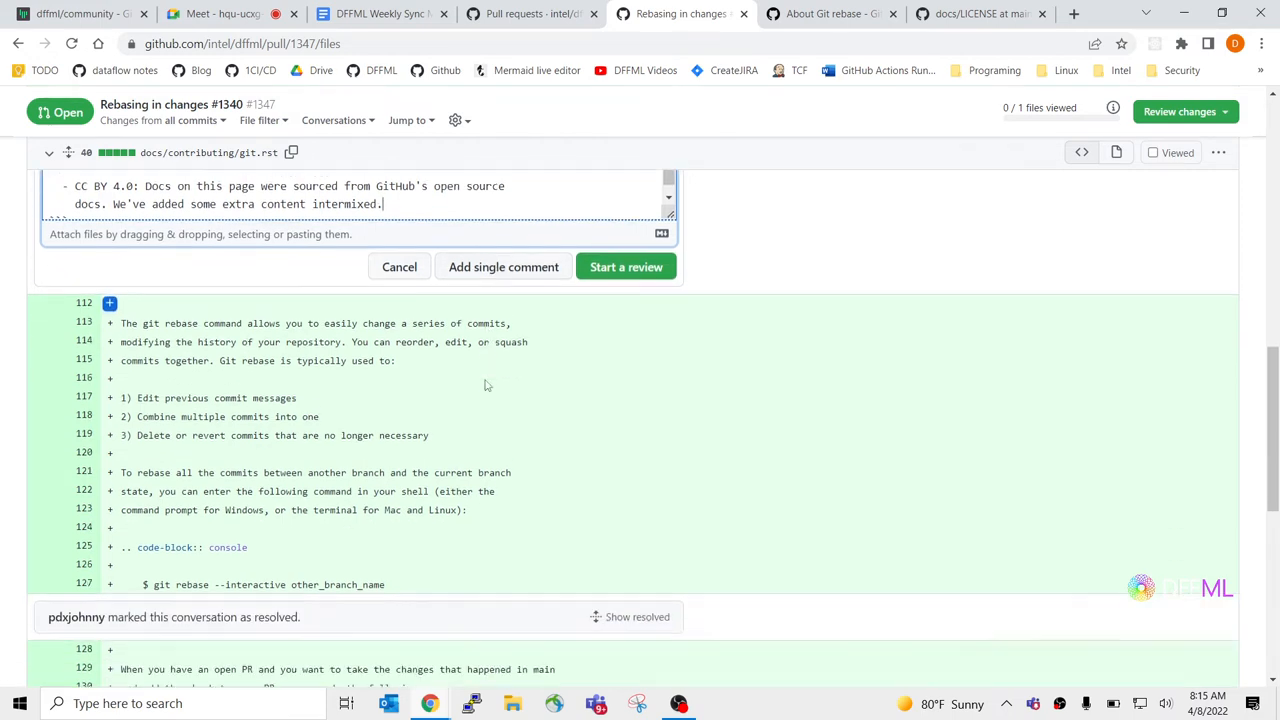
scroll(483, 345, "down", 1)
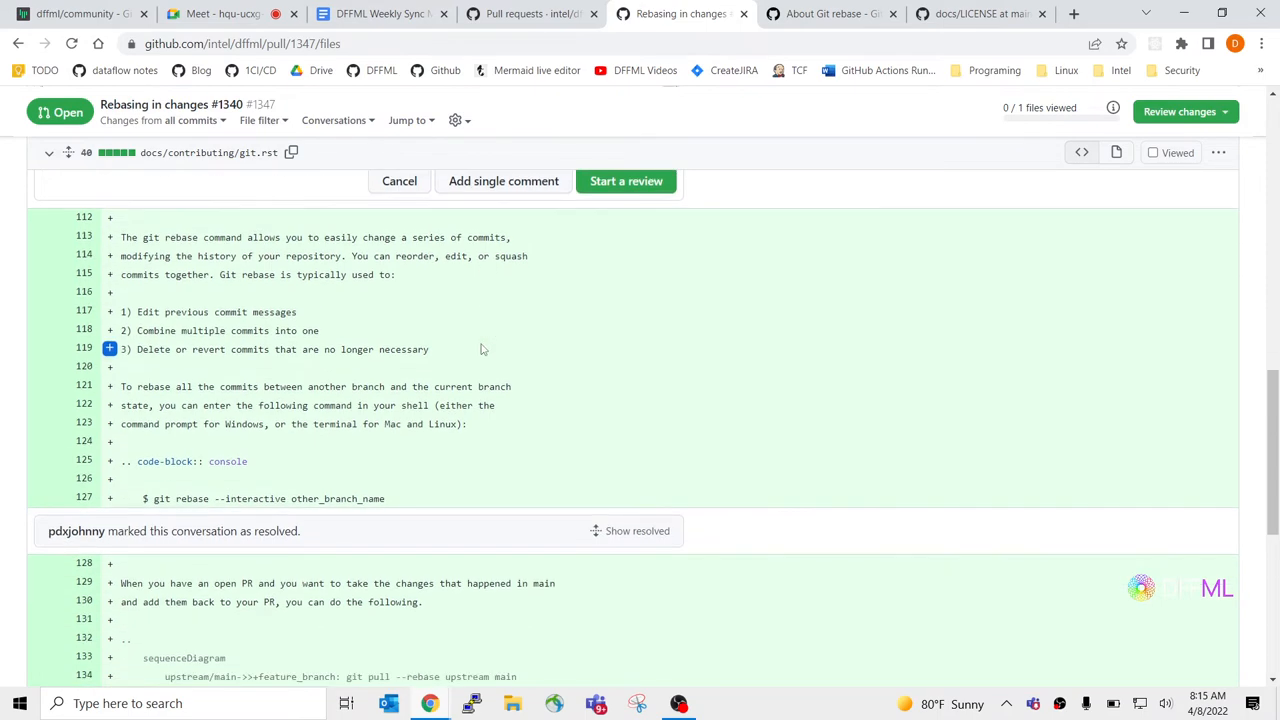
scroll(570, 430, "down", 1)
scroll(586, 436, "down", 2)
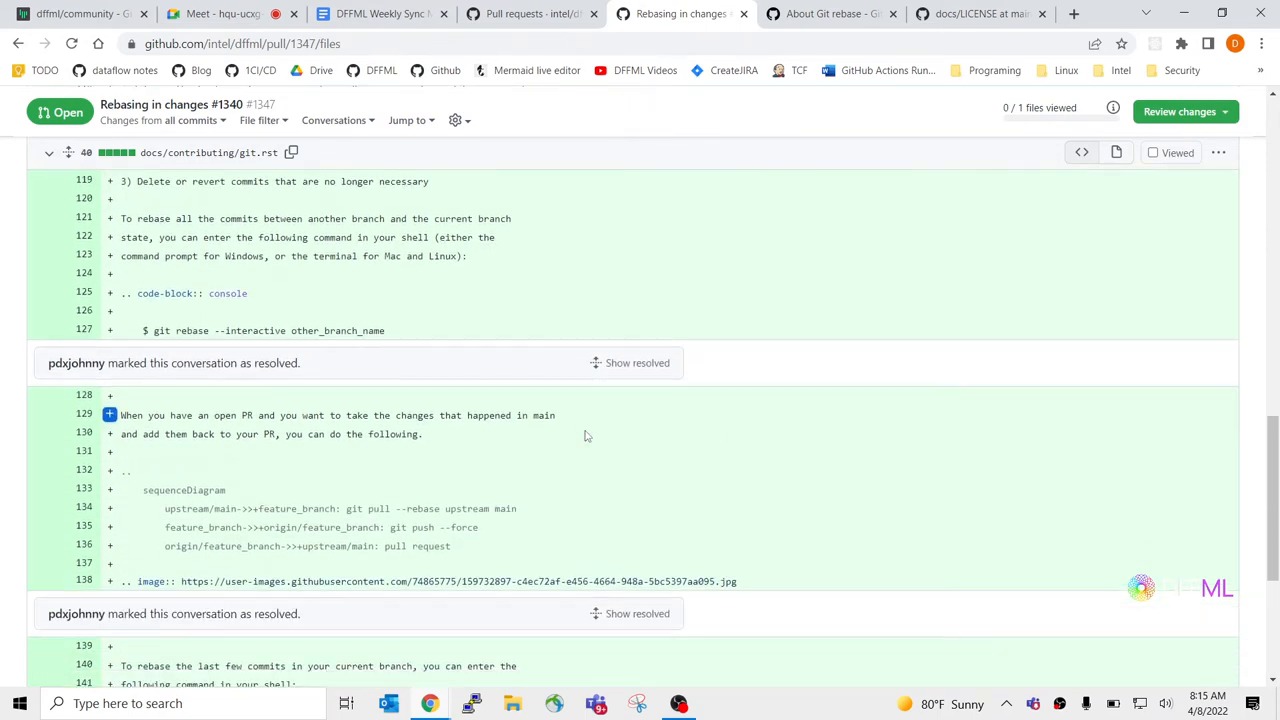
scroll(586, 436, "up", 1)
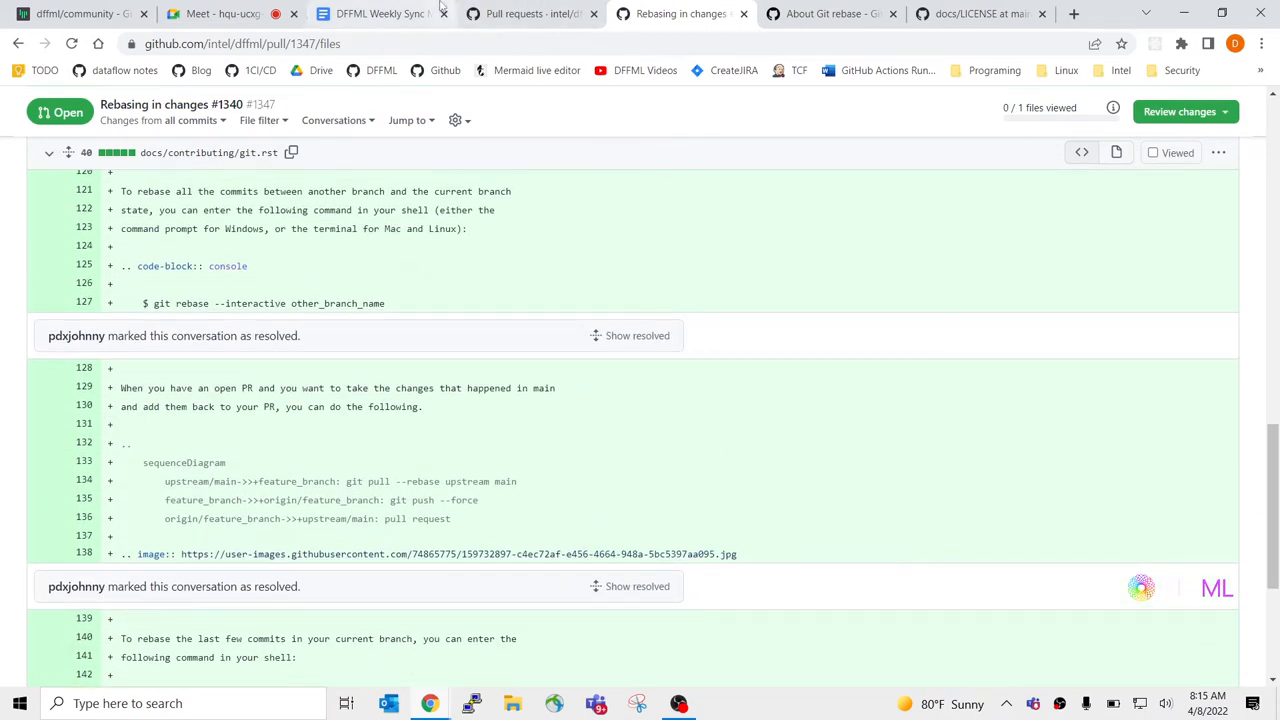
scroll(385, 224, "up", 3)
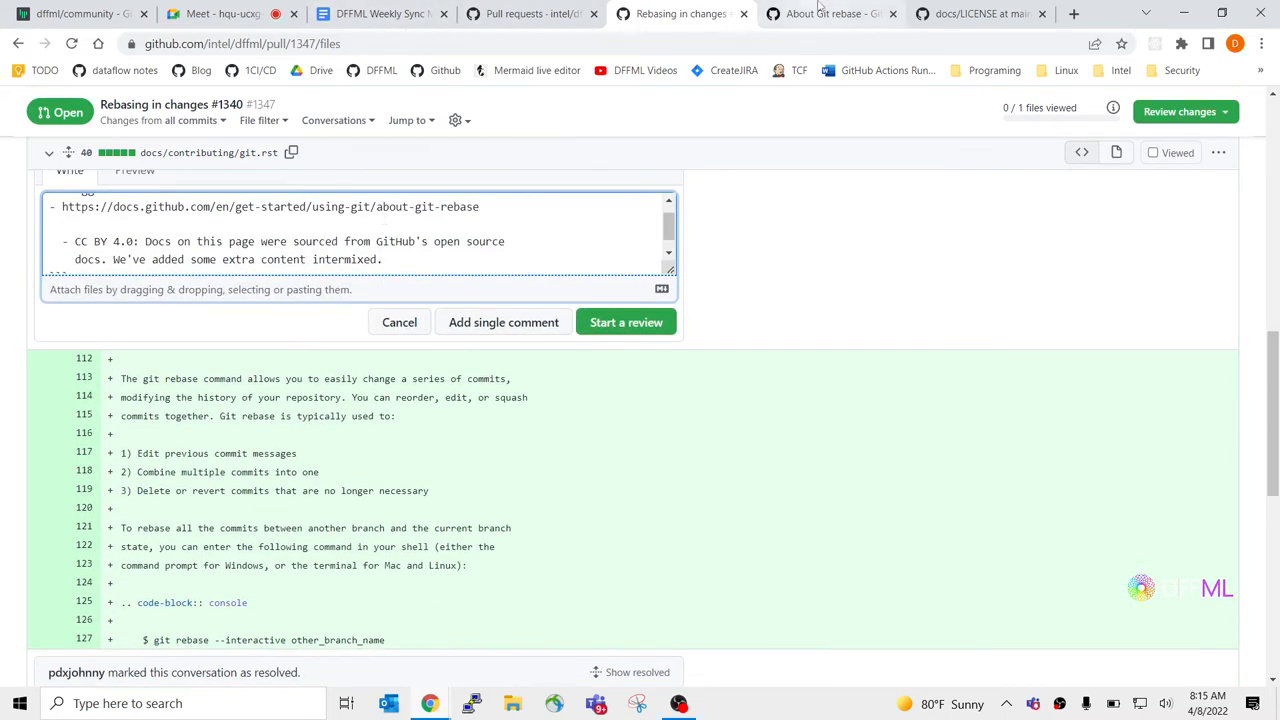
Step: Compare the draft note against the About Git rebase docs page twice
key("ctrl+Tab")
scroll(543, 378, "down", 1)
scroll(447, 403, "down", 3)
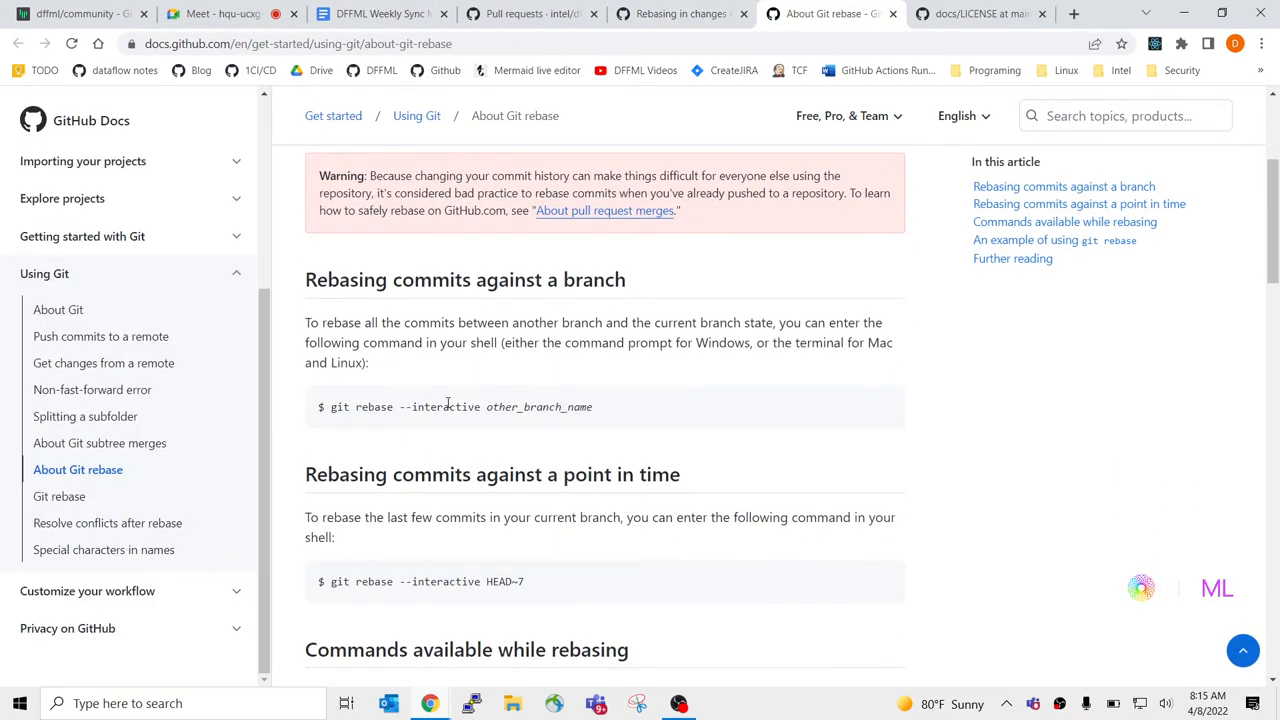
key("ctrl+shift+Tab")
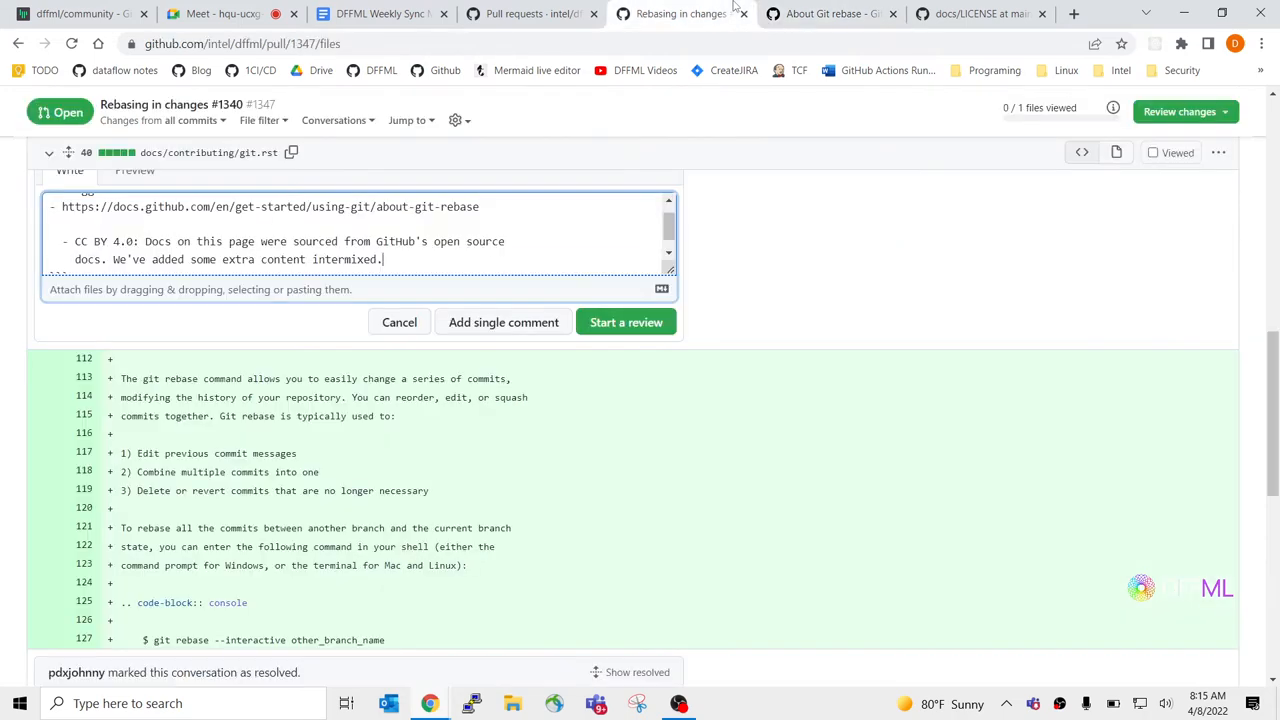
scroll(700, 249, "down", 1)
scroll(700, 249, "down", 1)
scroll(700, 249, "down", 1)
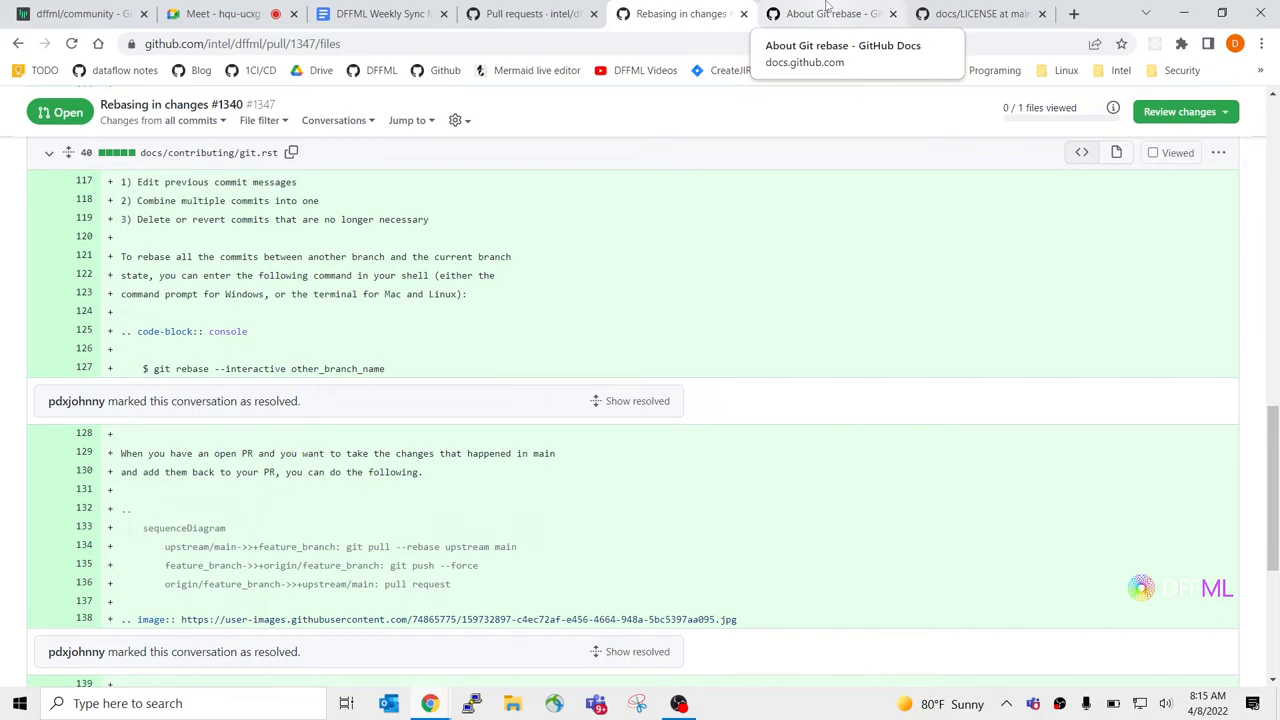
left_click(826, 8)
scroll(726, 302, "down", 3)
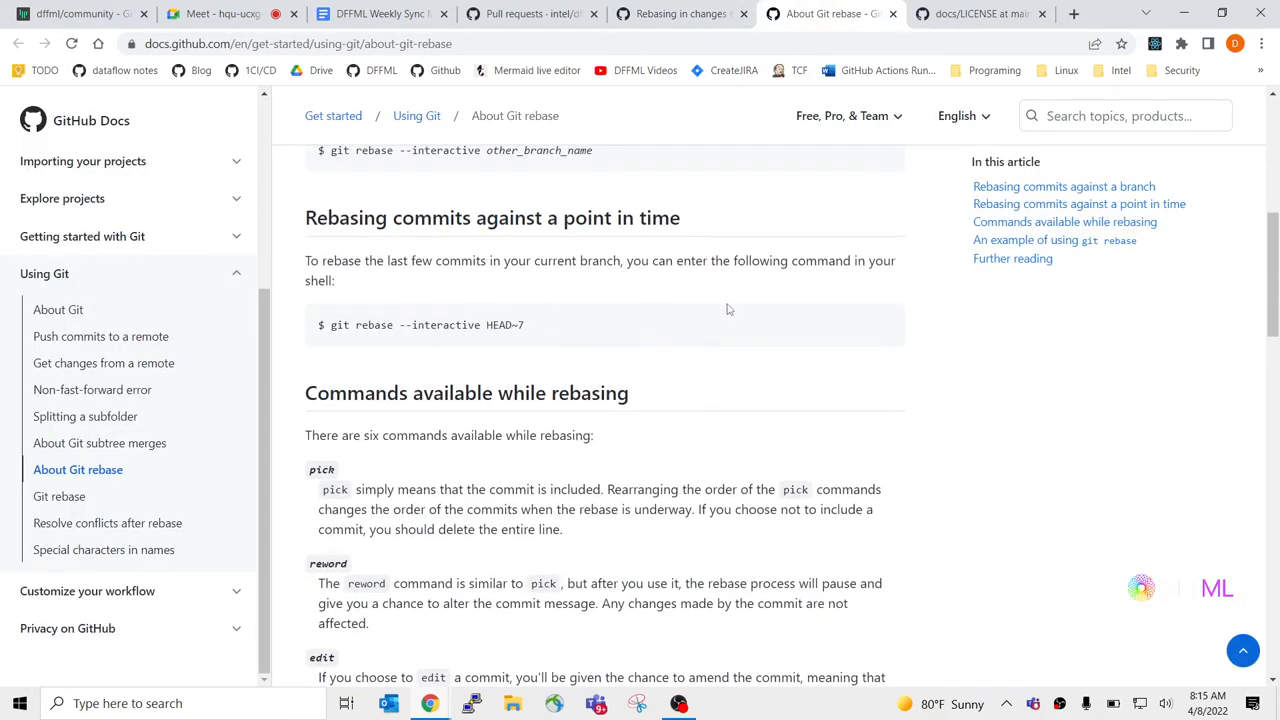
left_click(735, 7)
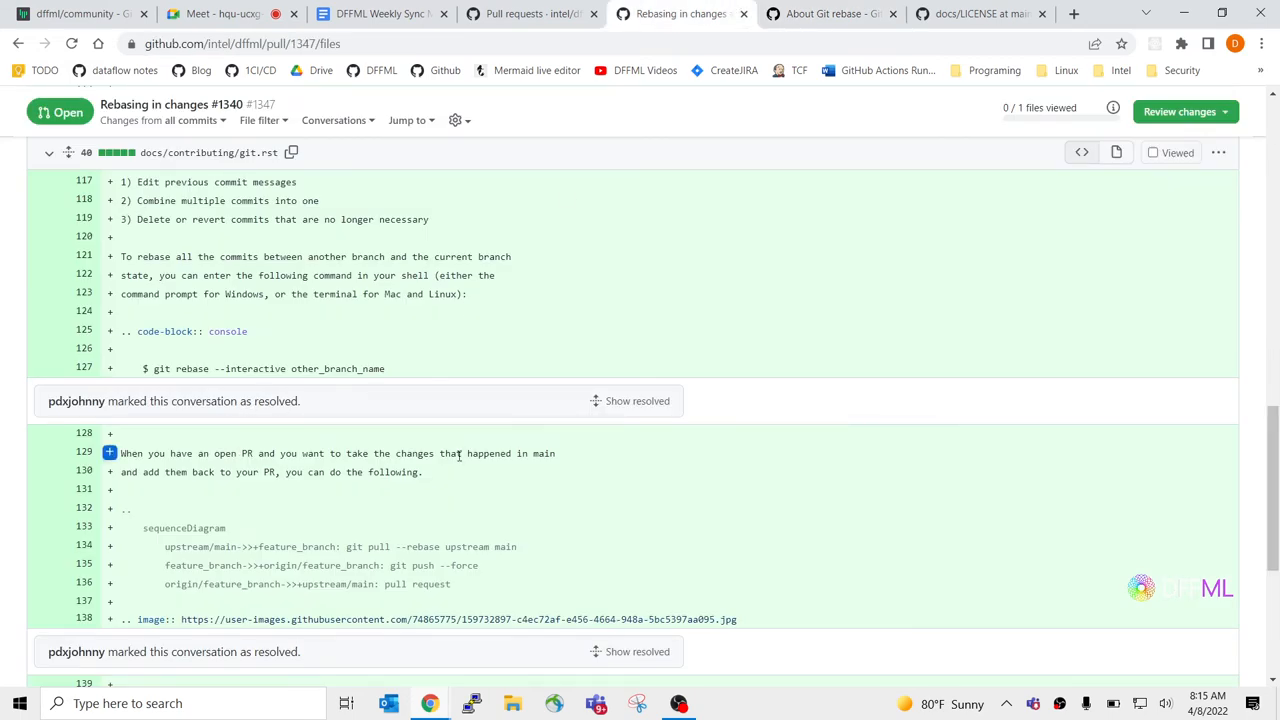
scroll(466, 310, "down", 2)
scroll(477, 437, "up", 2)
scroll(563, 434, "up", 4)
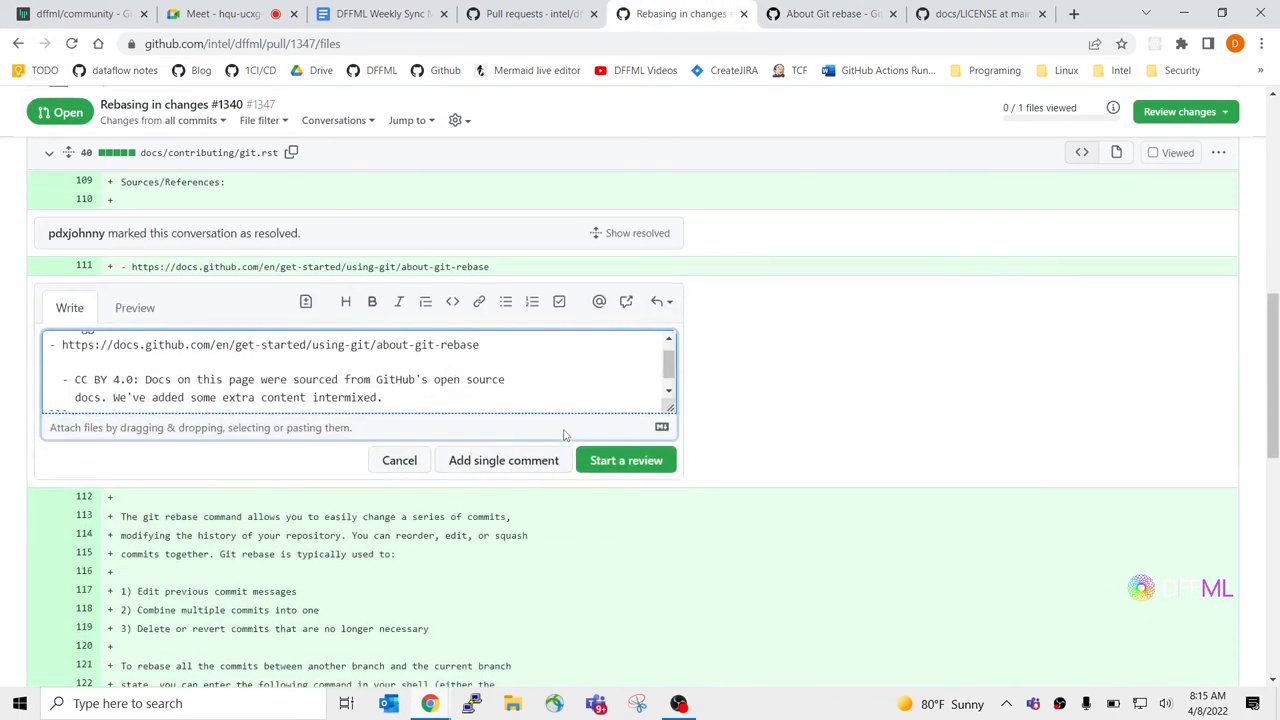
Step: Replace the note's closing period with ', including a diagram showing the flow.'
mouse_move(414, 420)
left_mouse_down()
mouse_move(368, 409)
mouse_move(378, 413)
left_mouse_up()
type(", including a digarma")
key("BackSpace")
key("BackSpace")
key("BackSpace")
key("BackSpace")
type("ram")
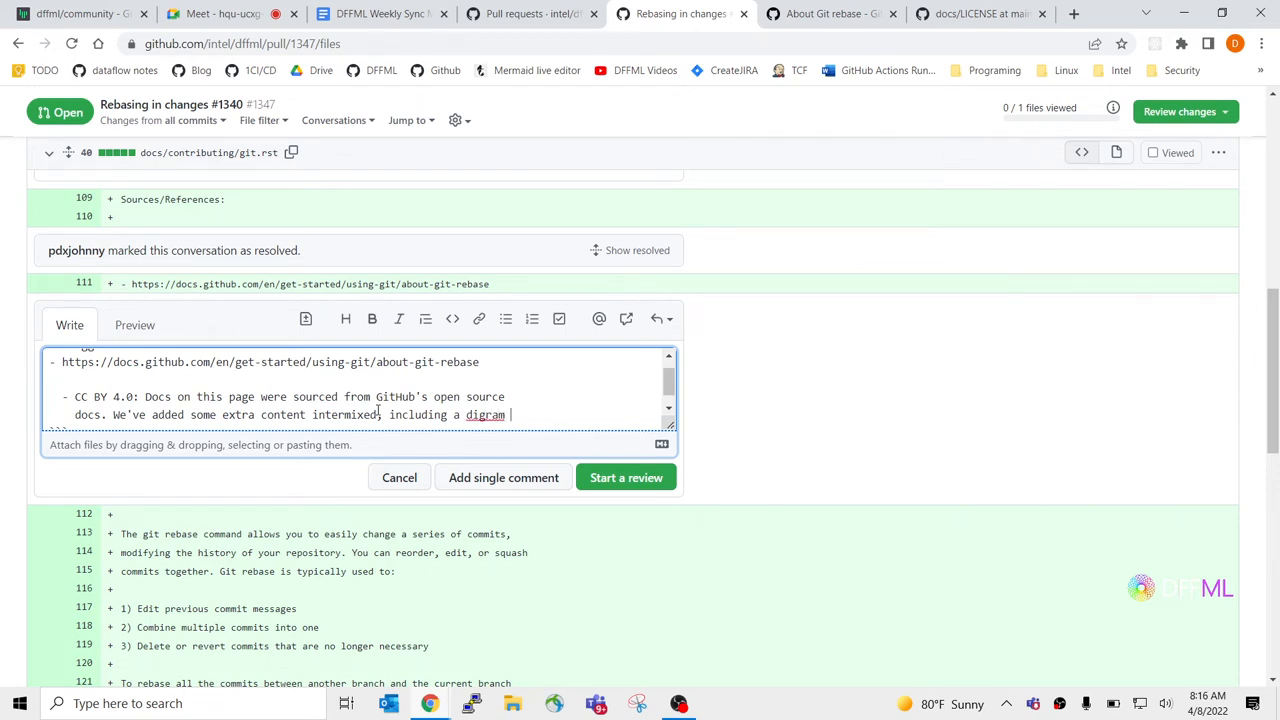
key("BackSpace")
key("BackSpace")
key("BackSpace")
type("atr")
key("BackSpace")
key("BackSpace")
type("ram")
key("BackSpace")
key("BackSpace")
key("BackSpace")
key("BackSpace")
key("BackSpace")
type("iagram     ")
type("s")
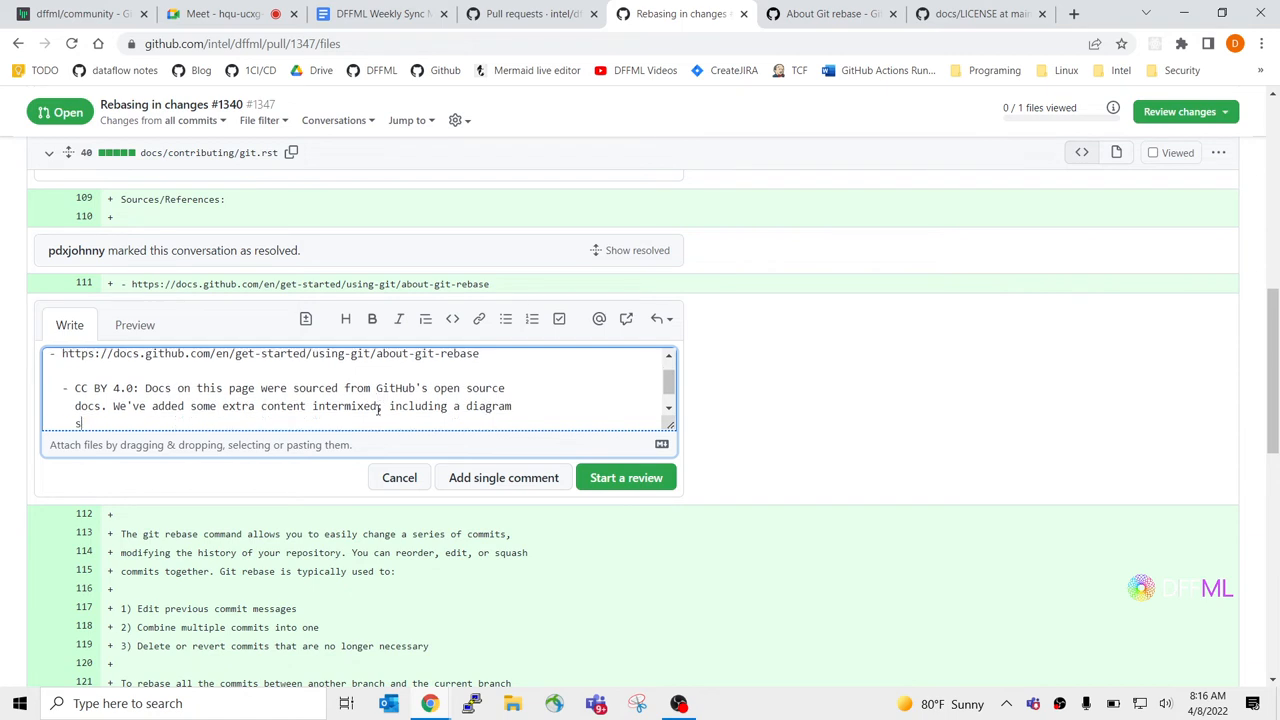
type("howing the flow.")
Step: Post the attribution suggestion and batch it with the line 108 underline suggestion, two pending
left_click(521, 477)
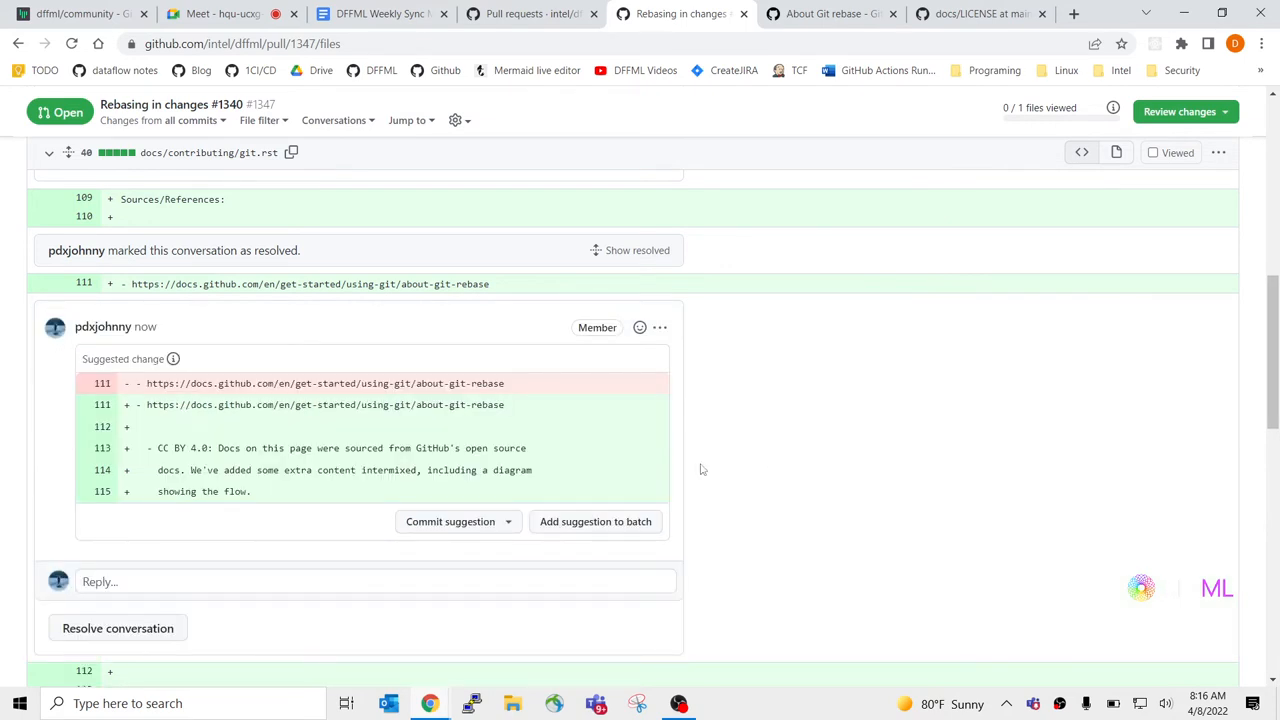
left_click(582, 522)
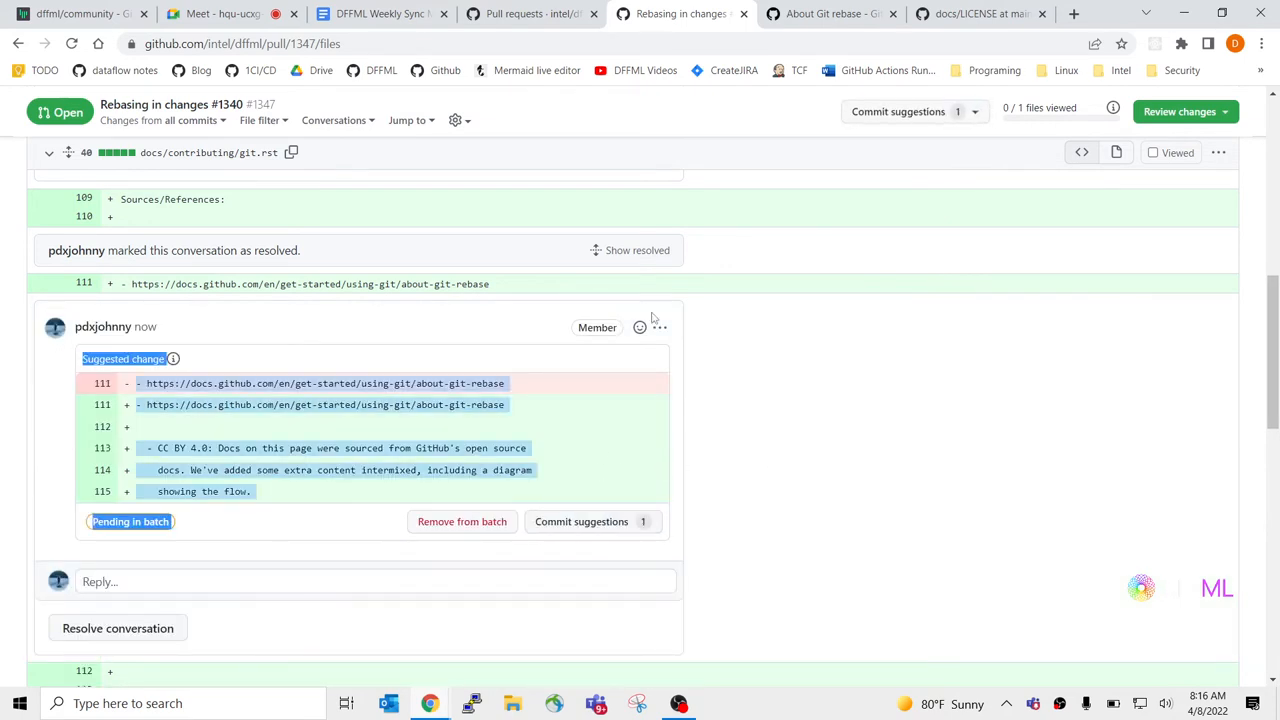
scroll(608, 354, "up", 2)
scroll(630, 303, "up", 1)
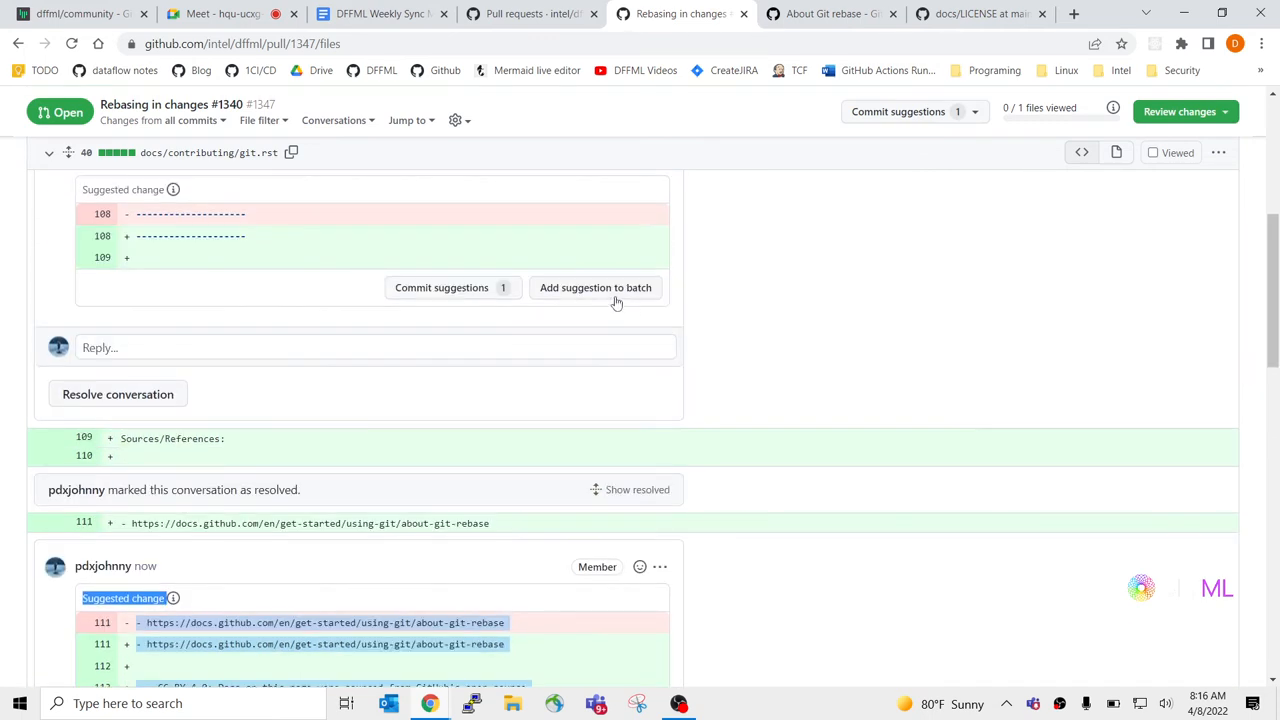
left_click(600, 290)
scroll(866, 346, "down", 1)
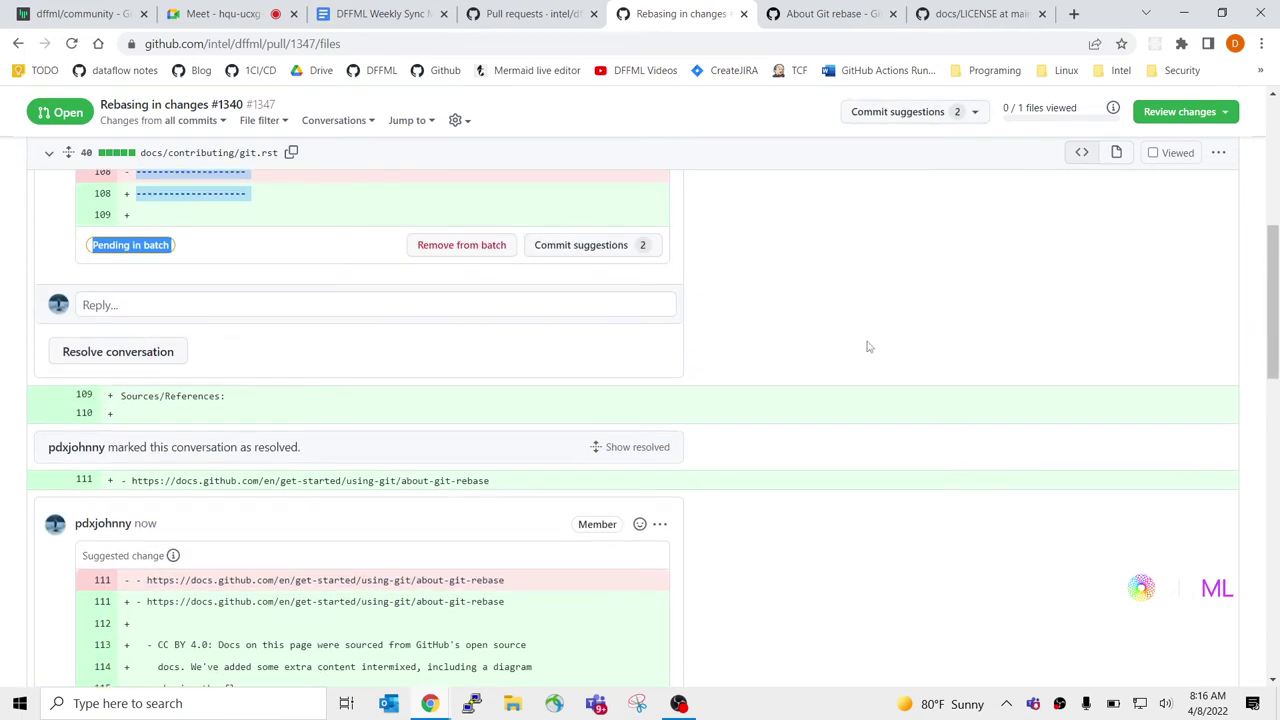
Step: Title the batch commit 'docs: contributing: git: Fulfill license obligations' from an earlier message
left_click(580, 246)
triple_click(561, 188)
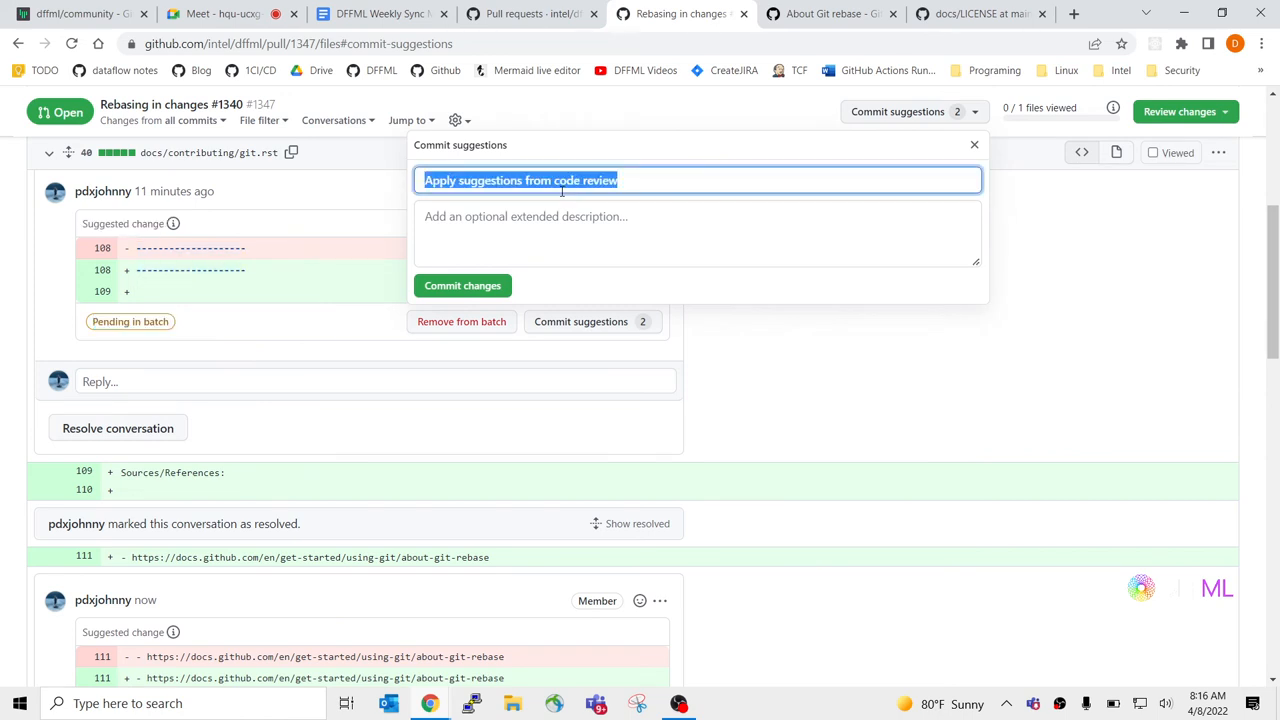
type("docs")
key("Down")
key("Down")
key("Down")
key("BackSpace")
key("Down")
key("Down")
key("Down")
key("Return")
left_click_drag(545, 180, 846, 217)
key("BackSpace")
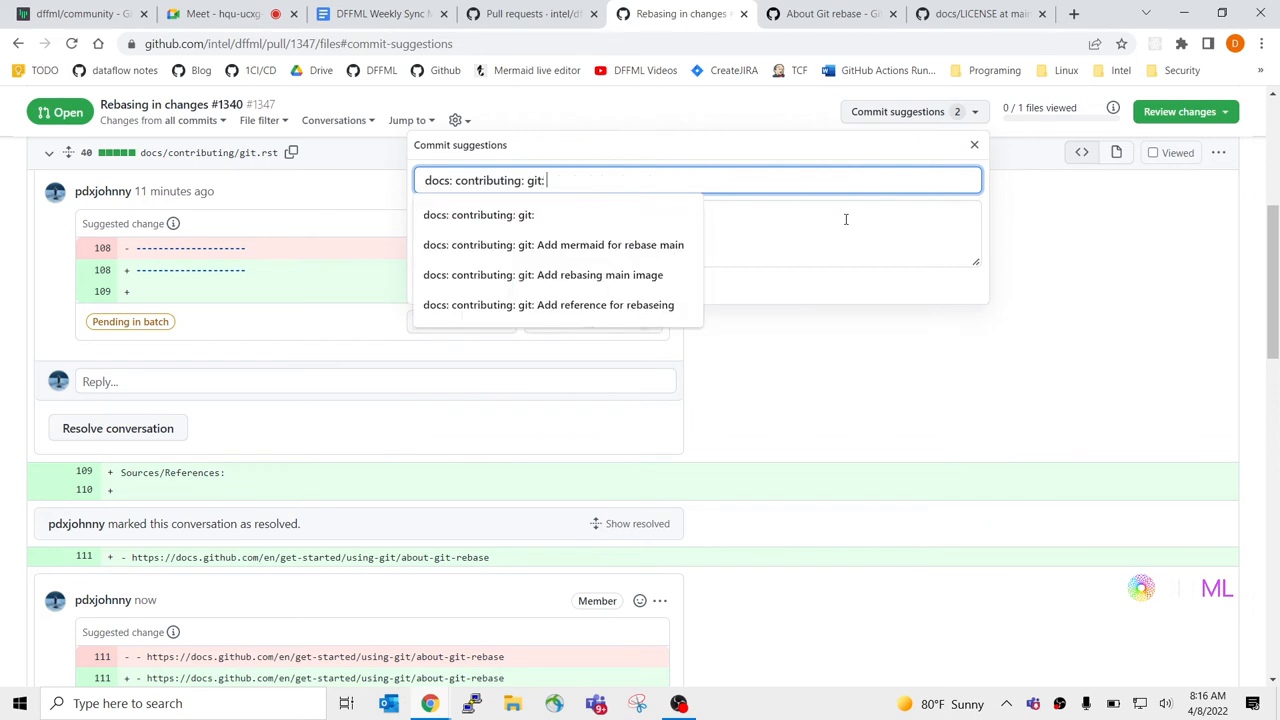
type("Add s")
key("BackSpace")
type("license")
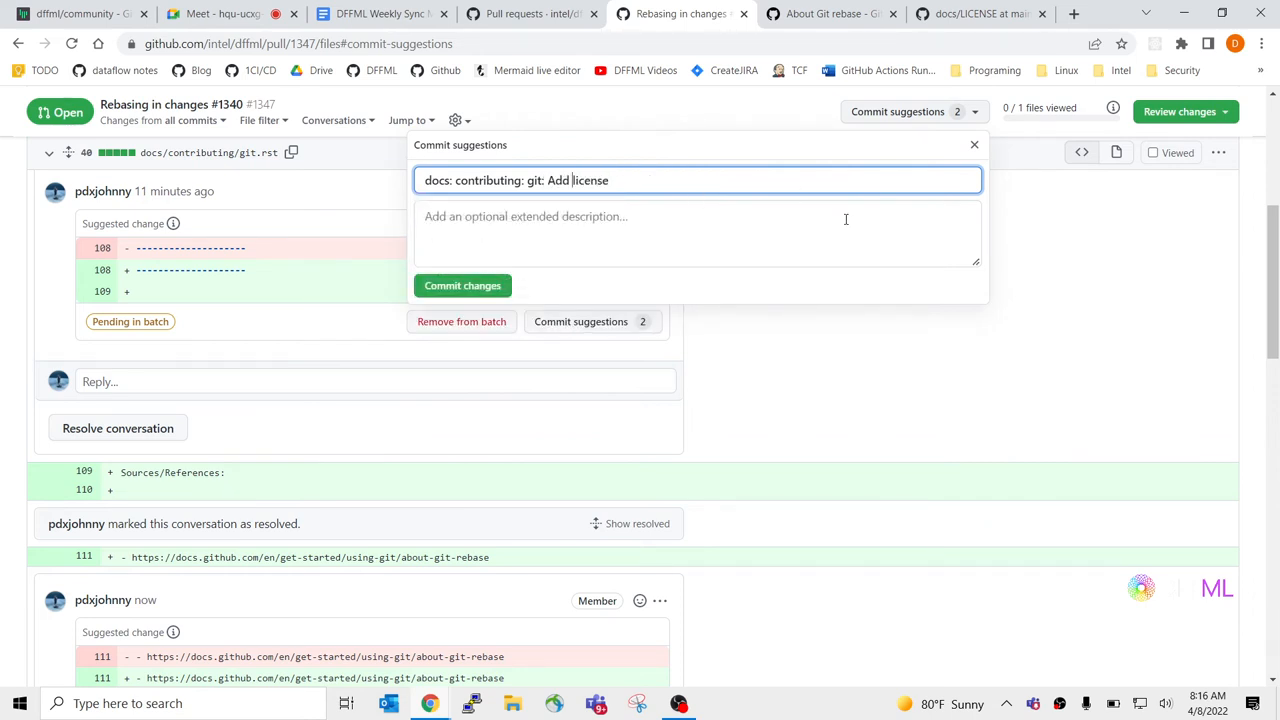
key("BackSpace")
key("BackSpace")
key("BackSpace")
key("BackSpace")
type("Fu")
key("BackSpace")
type("ofill l")
key("BackSpace")
type("u")
type("lfi")
type("ation")
Step: Add the description noting material from GitHub docs and commit both suggestions to the PR
left_click(845, 219)
type("For ")
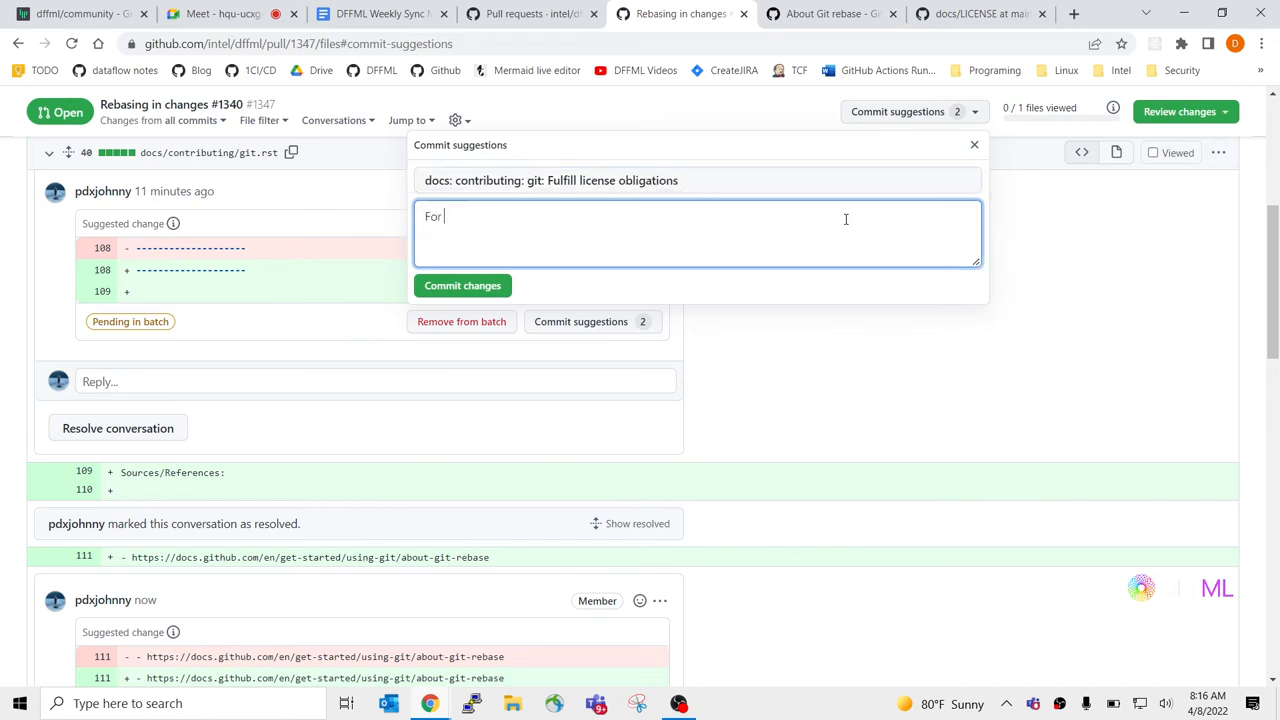
type("sou")
type(" materi")
type("ource")
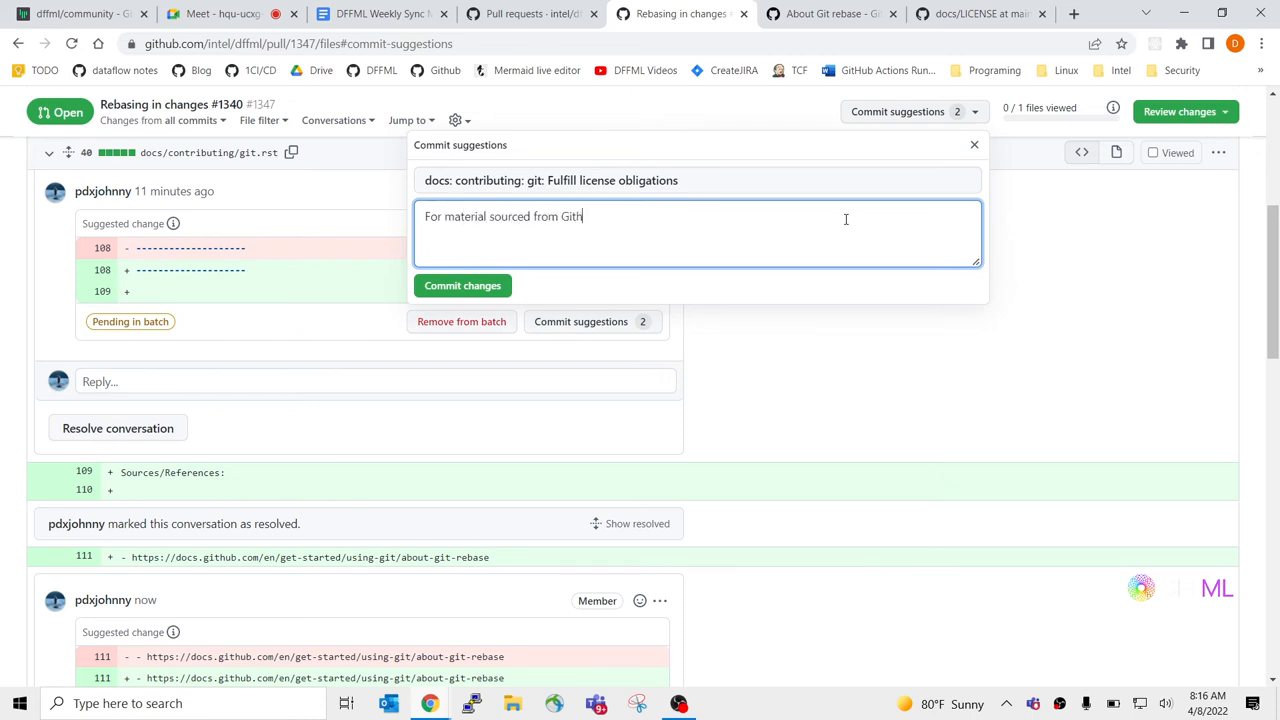
type("ub docs.")
left_click(487, 290)
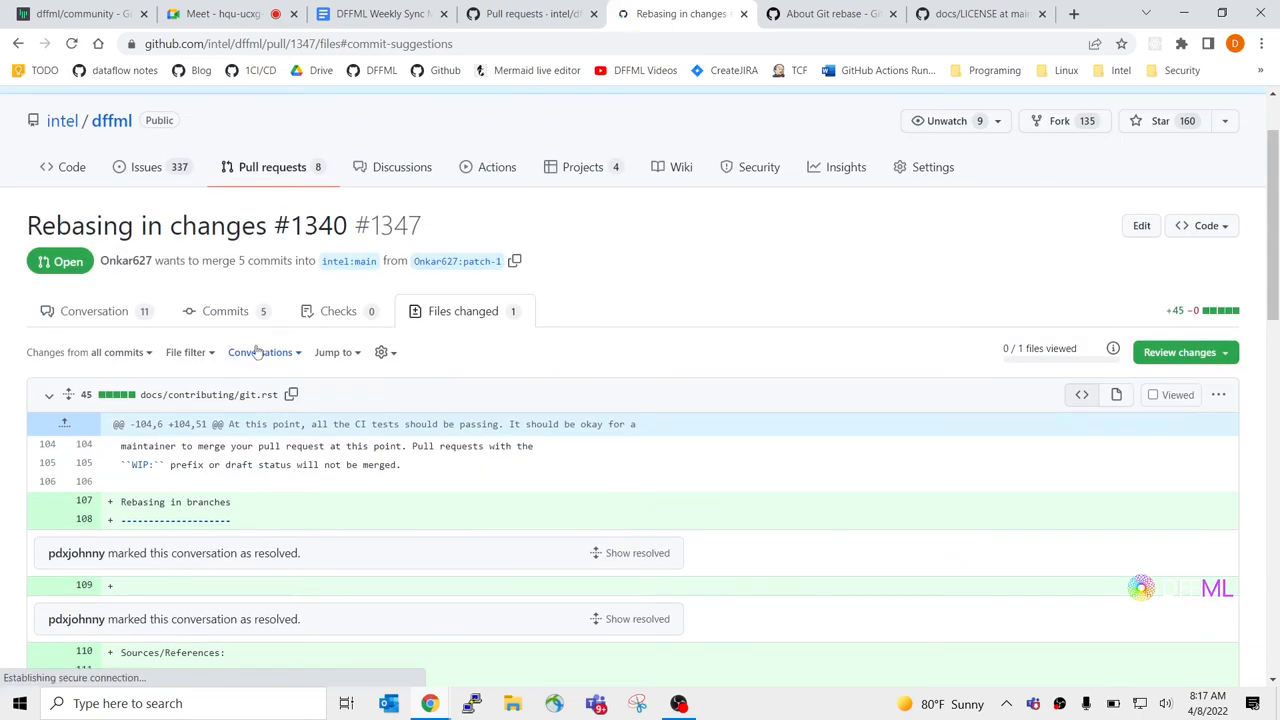
scroll(466, 521, "down", 3)
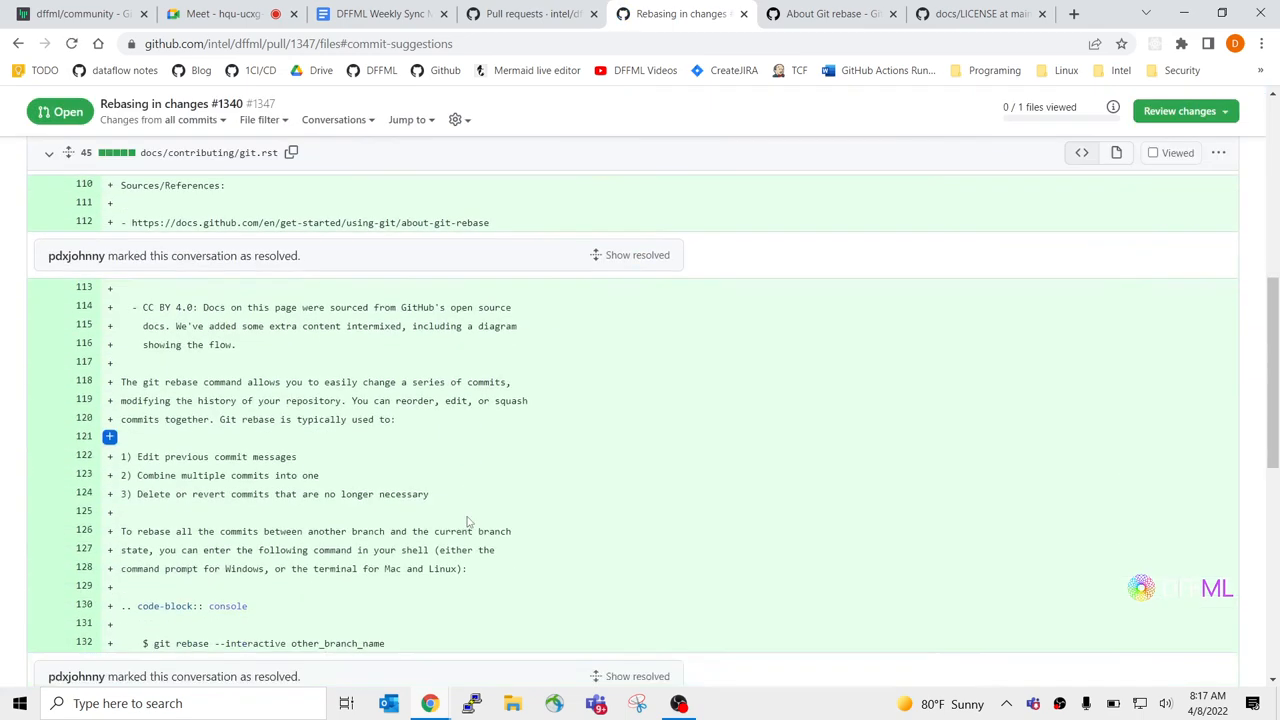
scroll(466, 521, "up", 4)
scroll(466, 521, "up", 2)
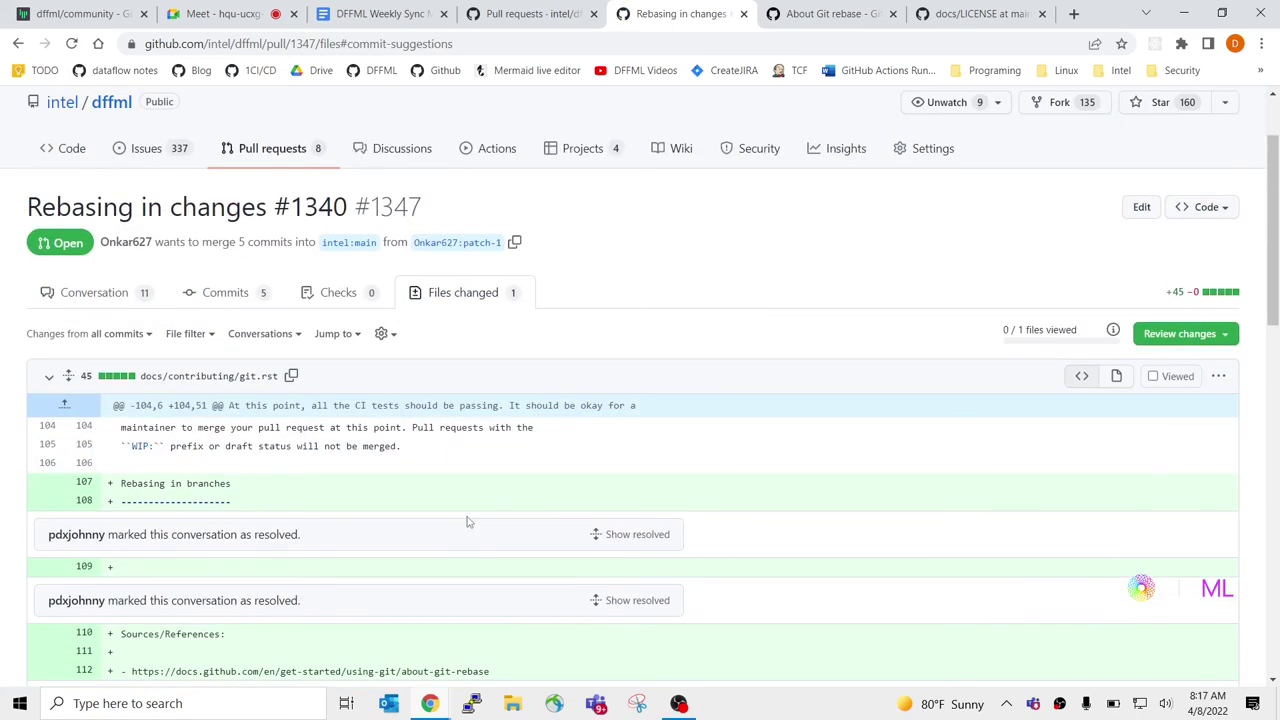
left_click(124, 293)
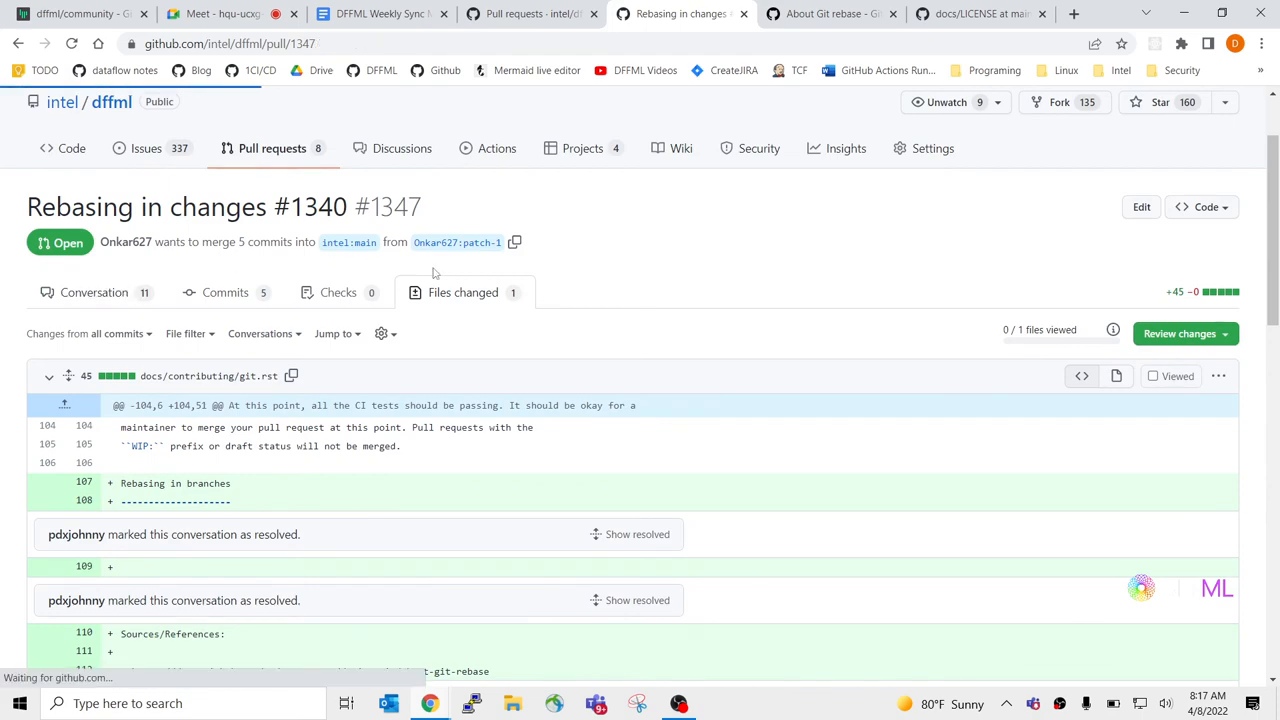
scroll(530, 416, "down", 10)
scroll(530, 416, "down", 5)
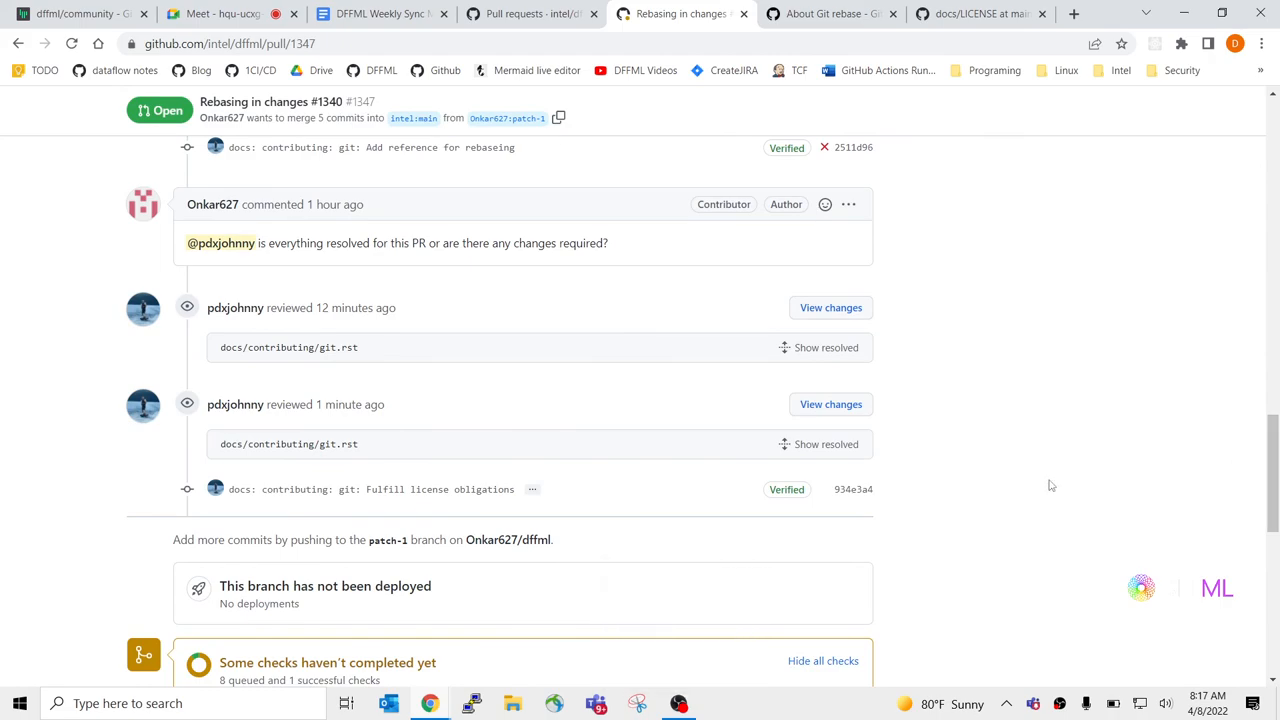
scroll(1050, 485, "up", 3)
key("F5")
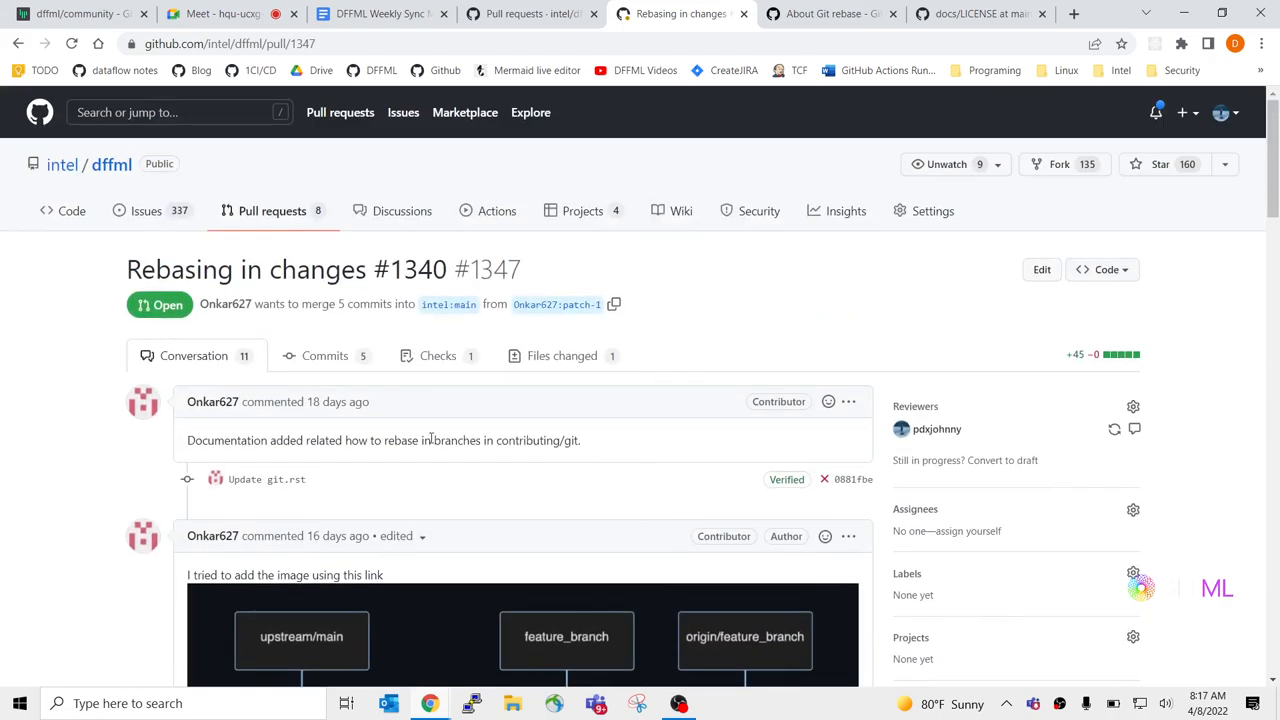
scroll(431, 443, "down", 15)
scroll(431, 443, "down", 5)
scroll(486, 351, "up", 3)
scroll(486, 351, "up", 8)
scroll(486, 351, "up", 8)
left_click(531, 360)
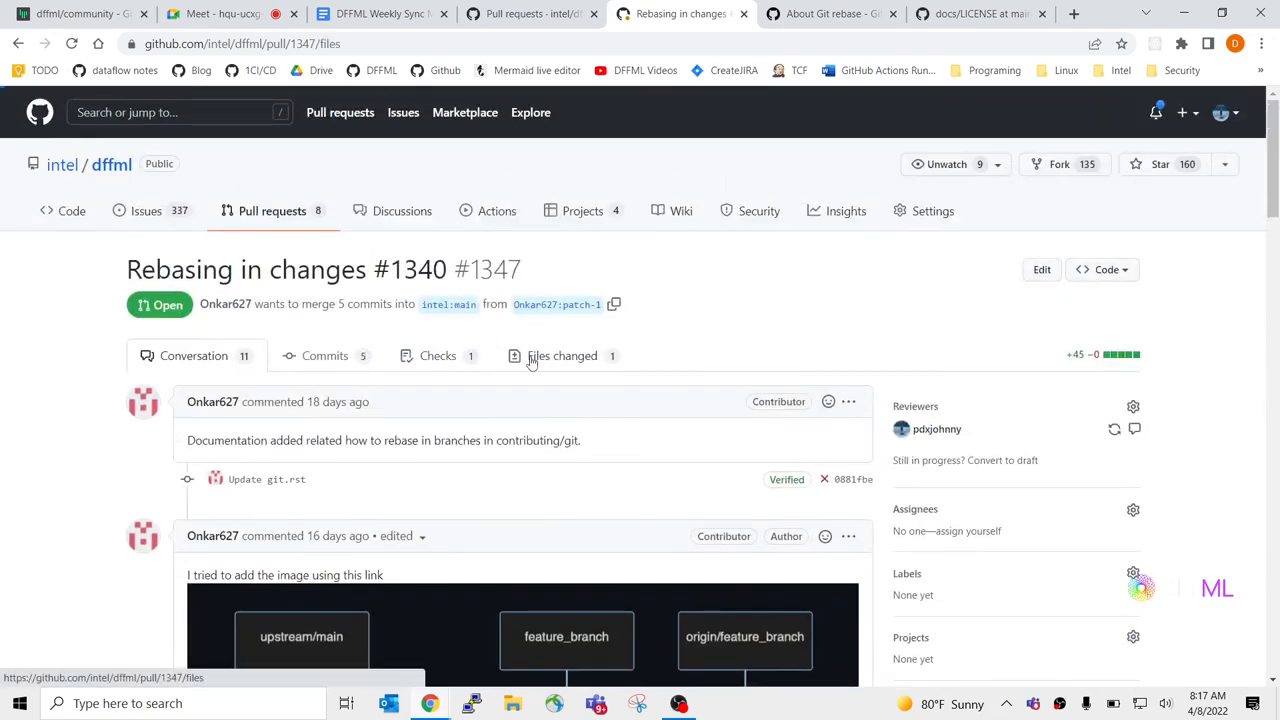
scroll(637, 366, "down", 1)
scroll(637, 366, "down", 3)
scroll(638, 370, "down", 3)
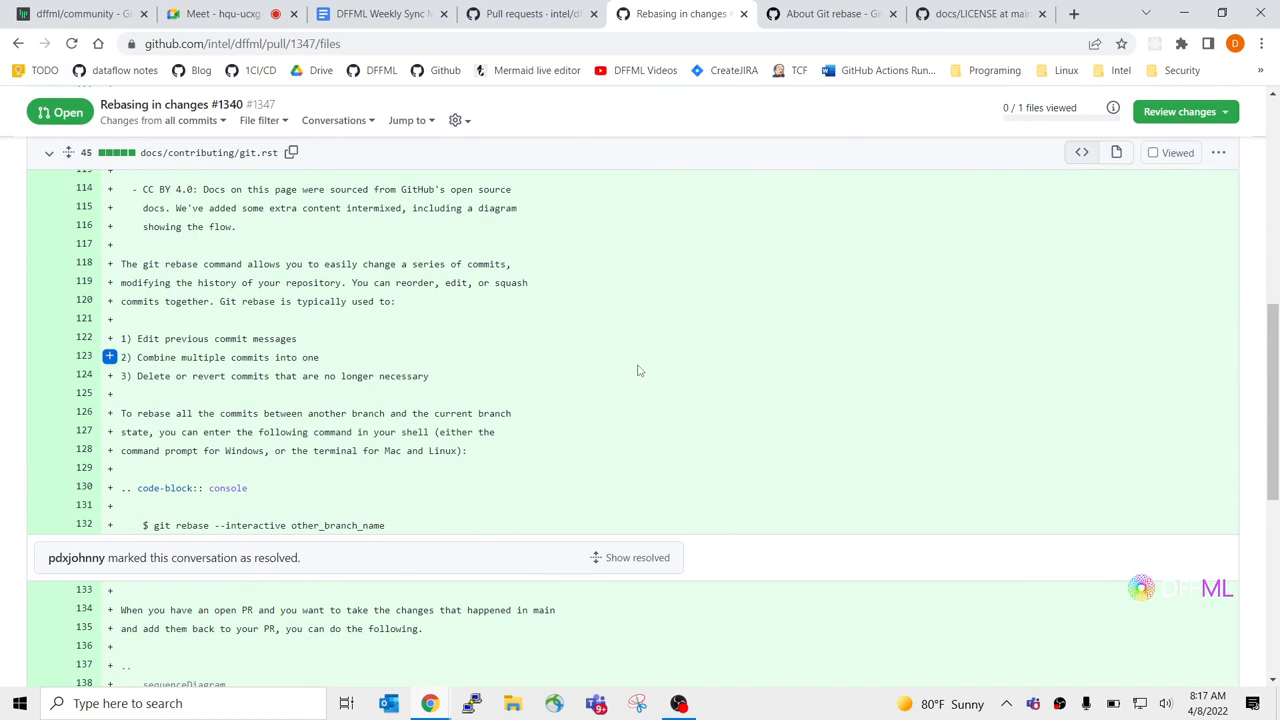
scroll(638, 370, "up", 3)
scroll(638, 370, "up", 3)
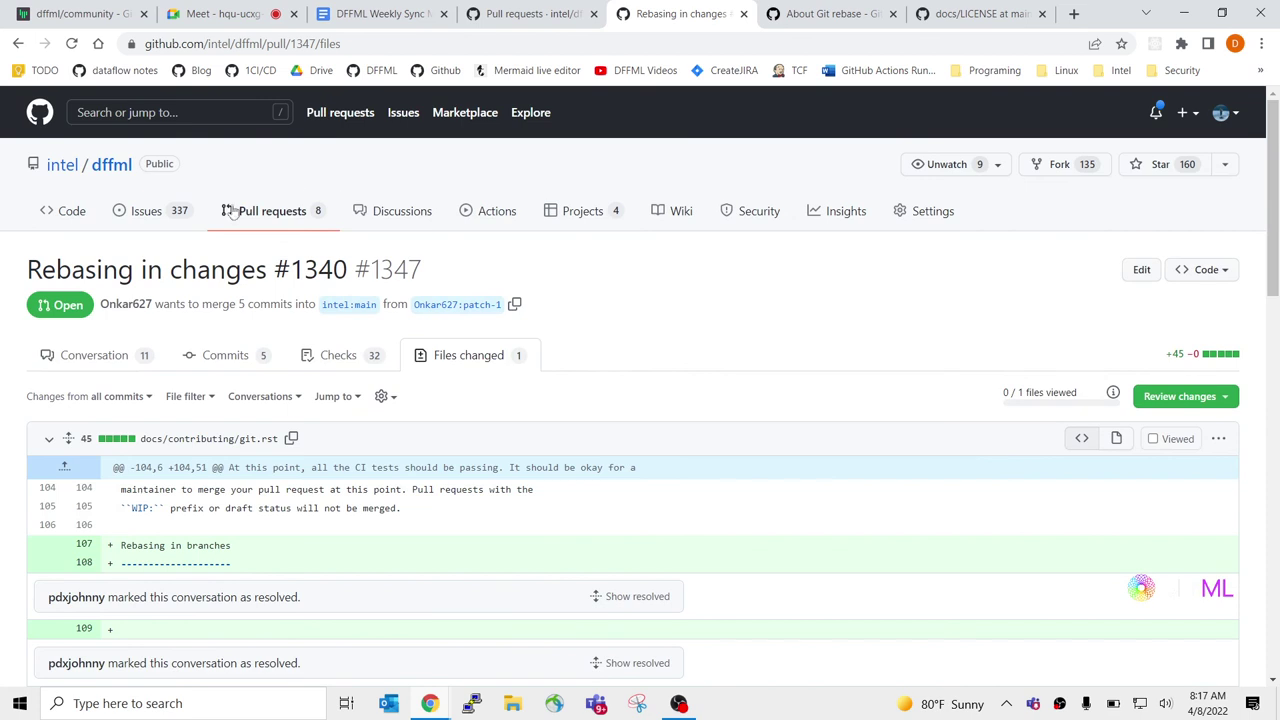
Step: Start a new dffml issue from the Missing Documentation 'Get started' template
left_click(300, 43)
left_click(167, 214)
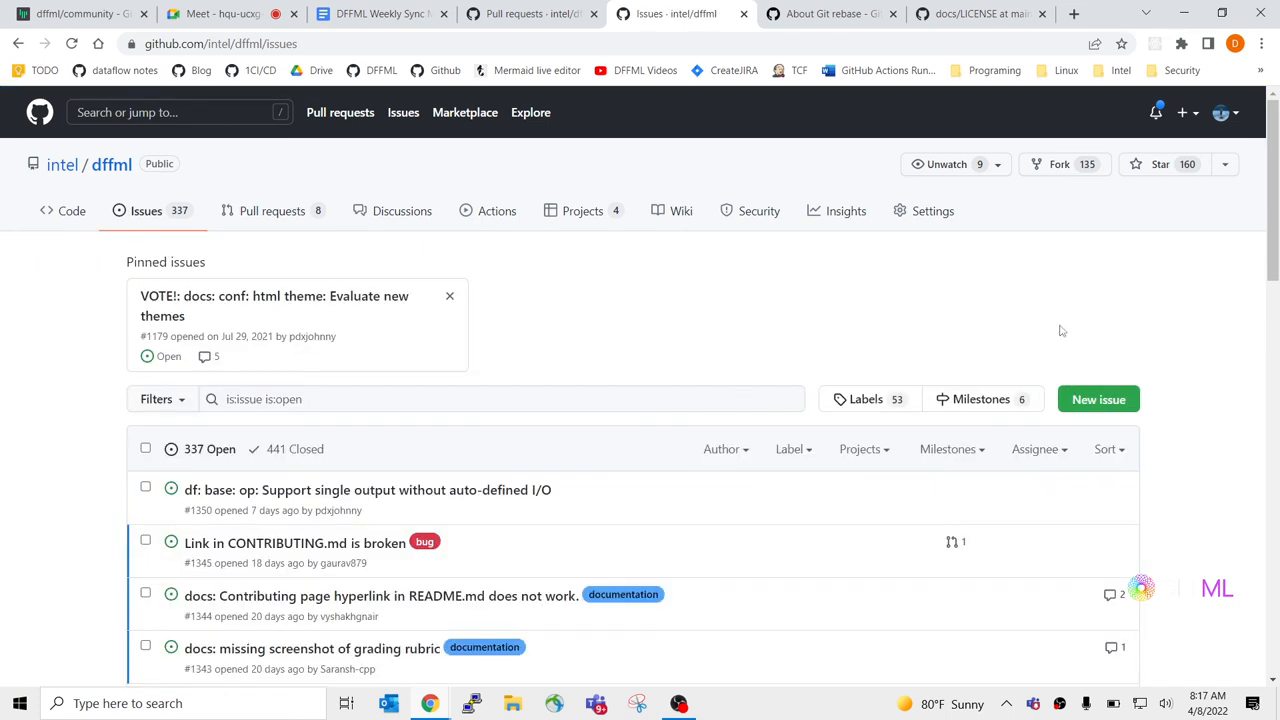
left_click(1098, 399)
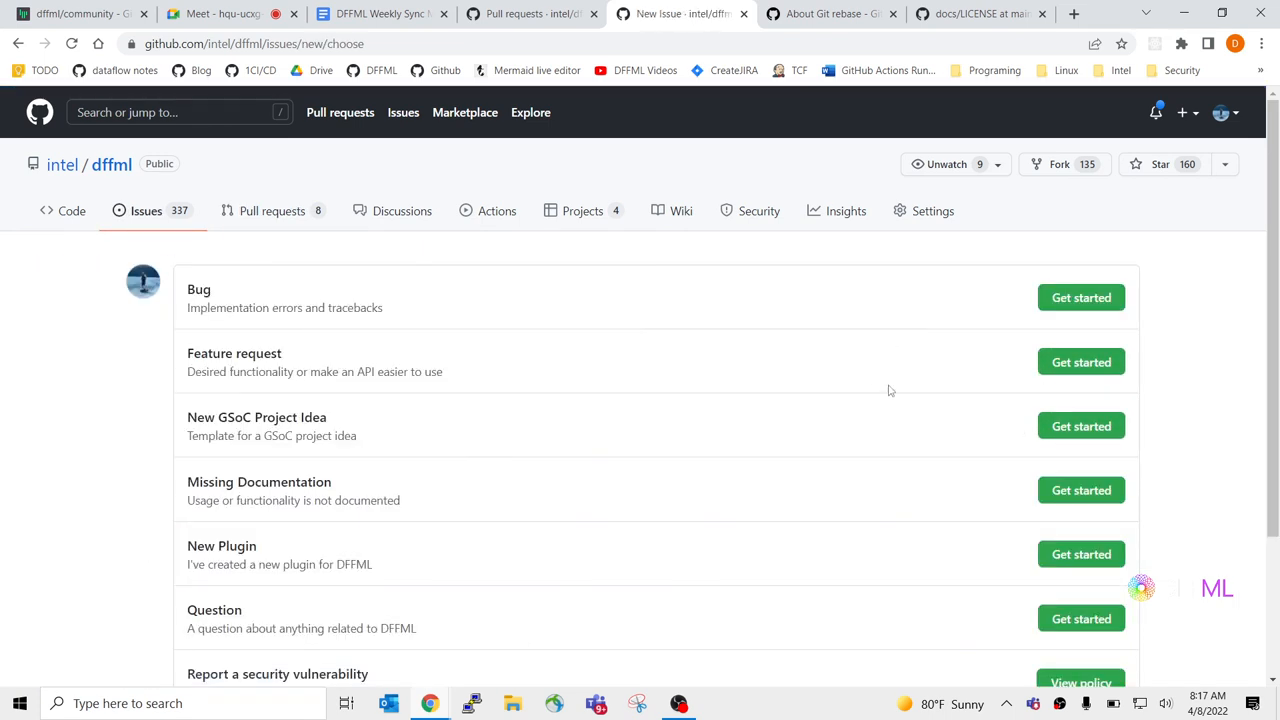
left_click(1045, 491)
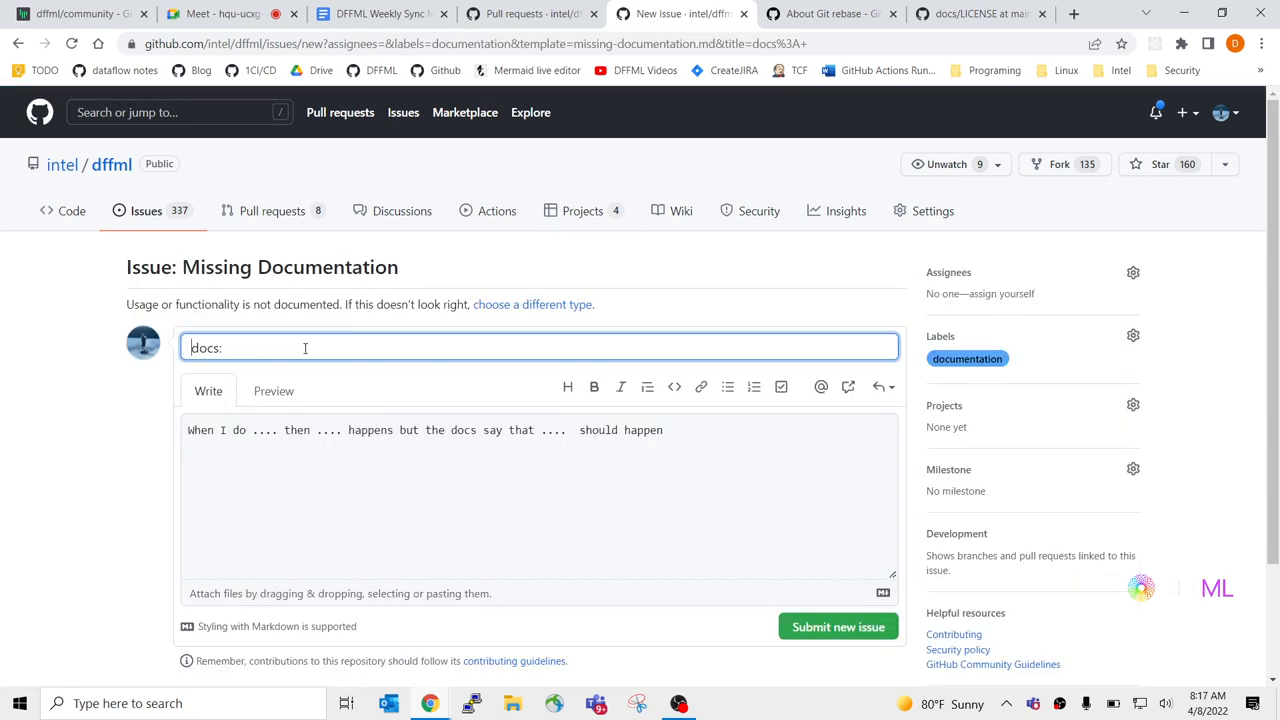
Step: Clear the template body and begin the title 'docs: contributing:'
key("alt+Tab")
key("alt+Tab")
left_click(305, 351)
left_click(318, 472)
key("ctrl+a")
key("BackSpace")
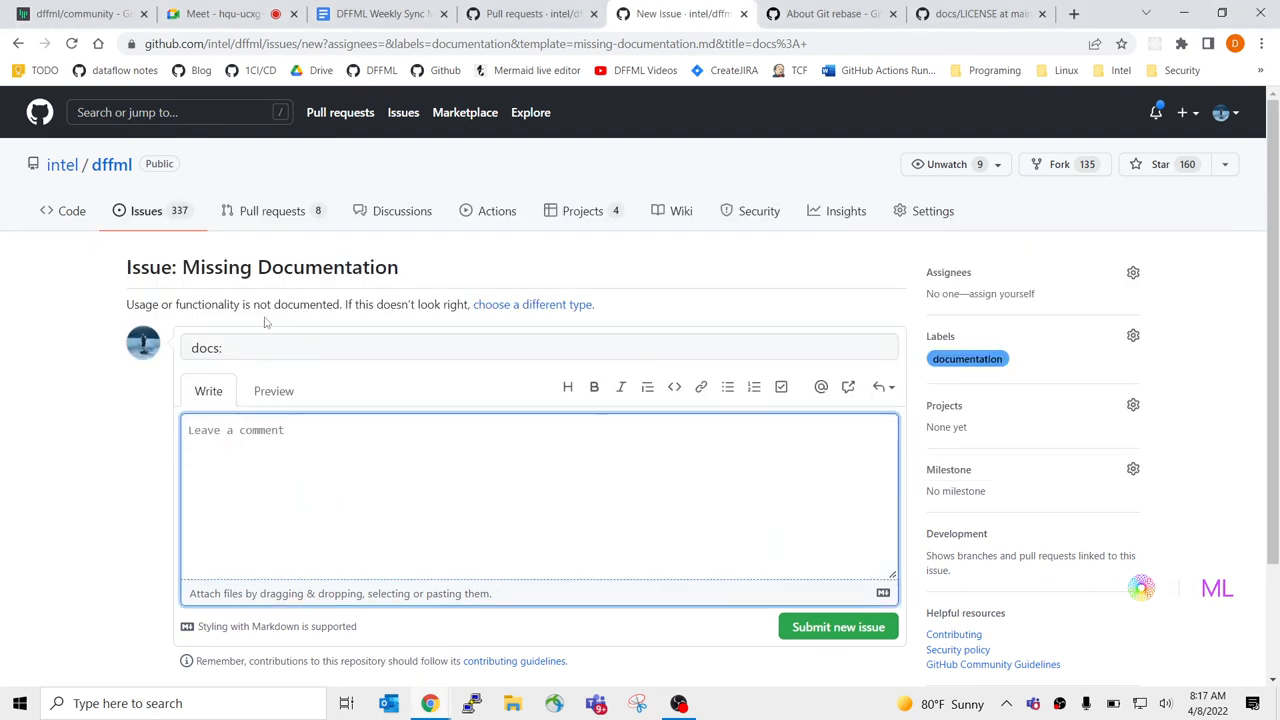
left_click(284, 339)
type("contri")
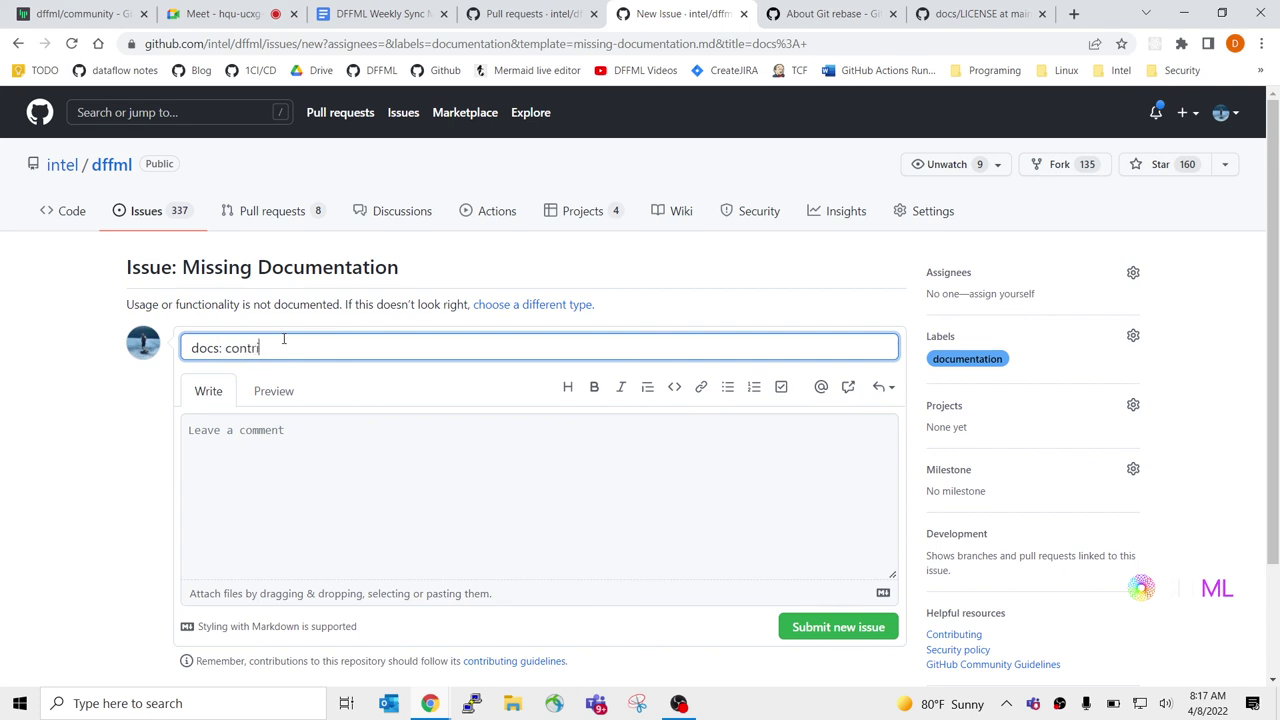
type("gu")
type("ing")
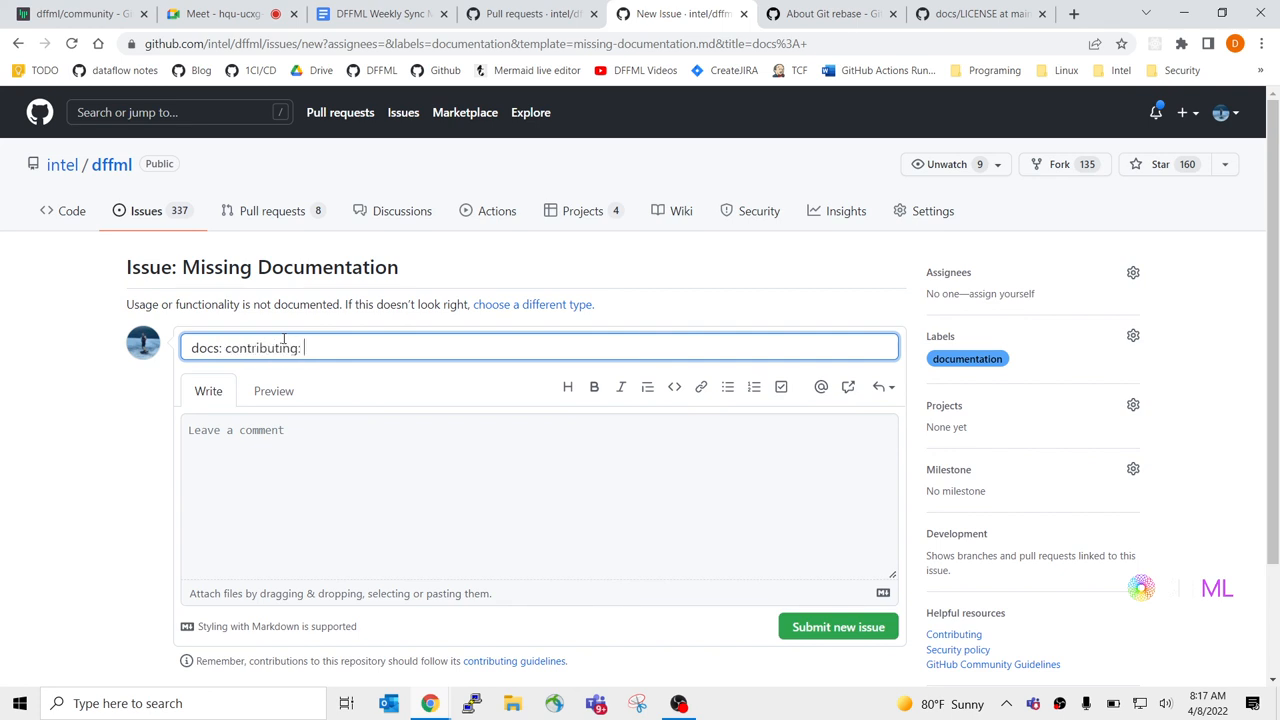